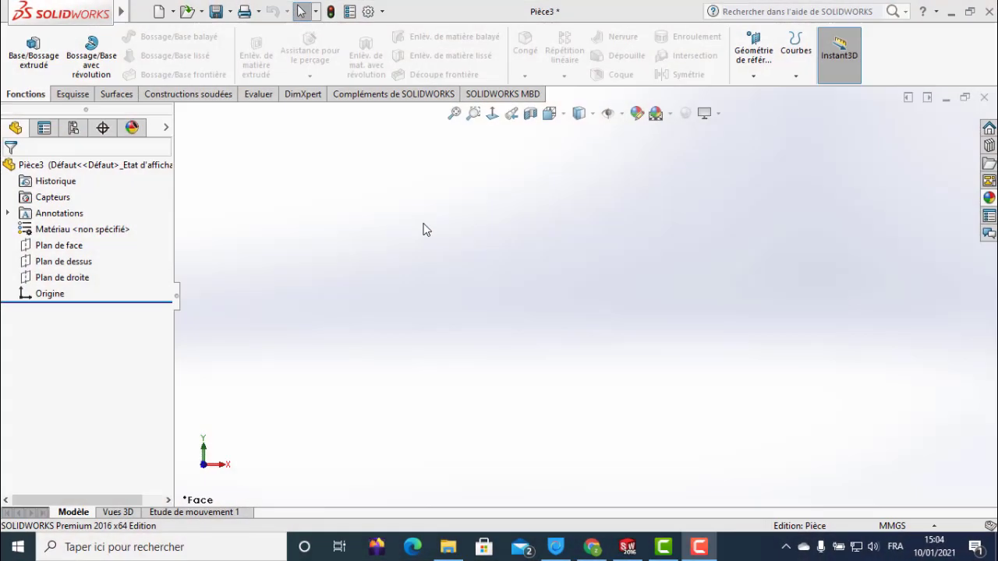
Start a sketch on the front plane and draw a circle centred on the origin
{"action": "left_click", "coordinate": [56, 245]}
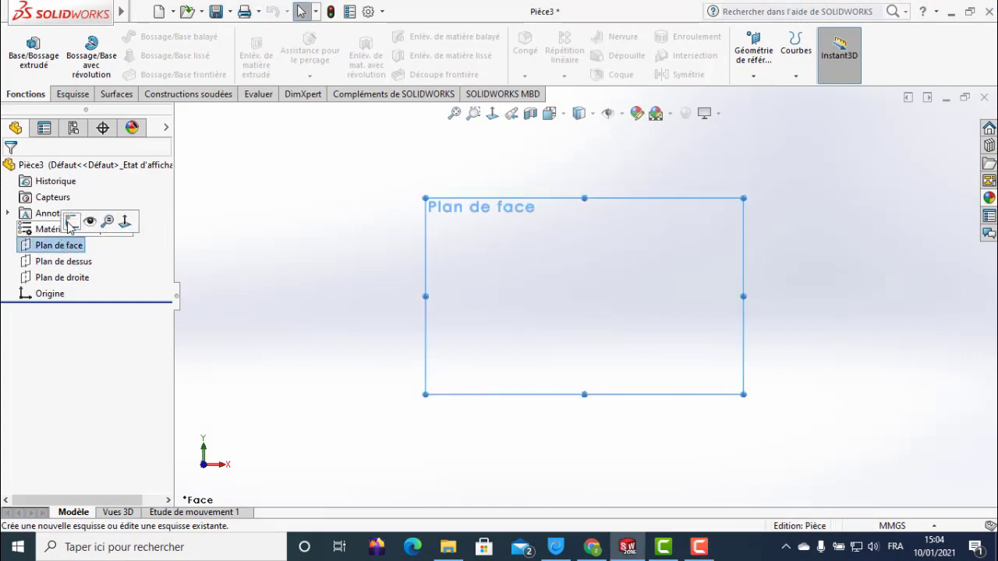
{"action": "left_click", "coordinate": [70, 226]}
{"action": "left_click", "coordinate": [304, 226]}
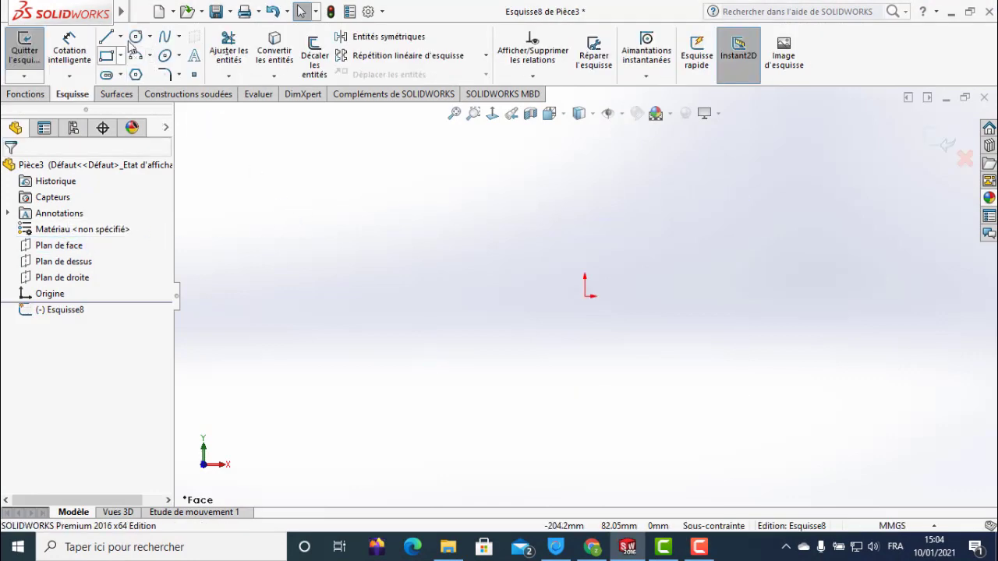
{"action": "left_click", "coordinate": [135, 37]}
{"action": "left_click", "coordinate": [586, 295]}
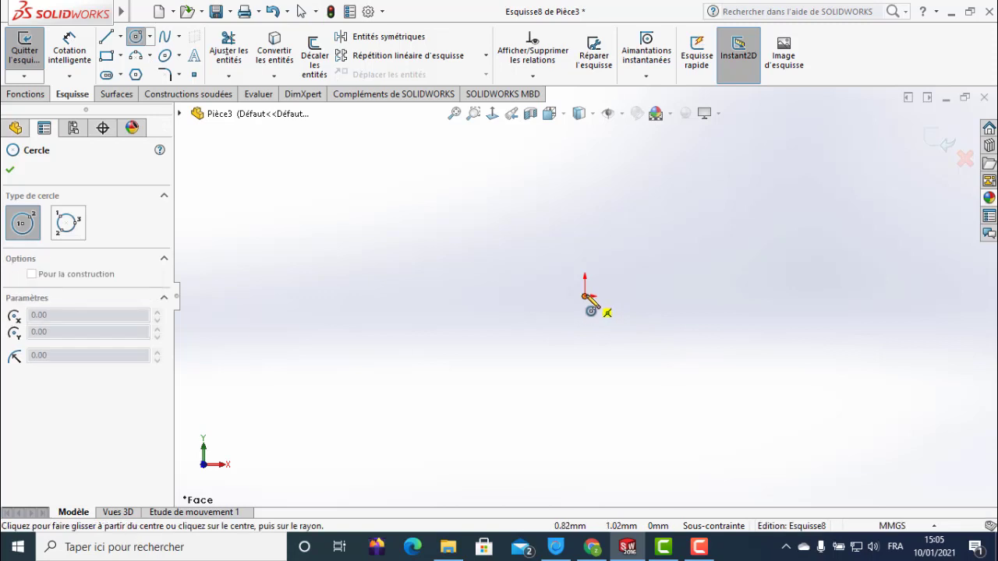
{"action": "left_click", "coordinate": [660, 291]}
Dimension the circle's diameter to 80 mm and exit the sketch
{"action": "right_click_drag", "start_coordinate": [702, 361], "coordinate": [700, 243]}
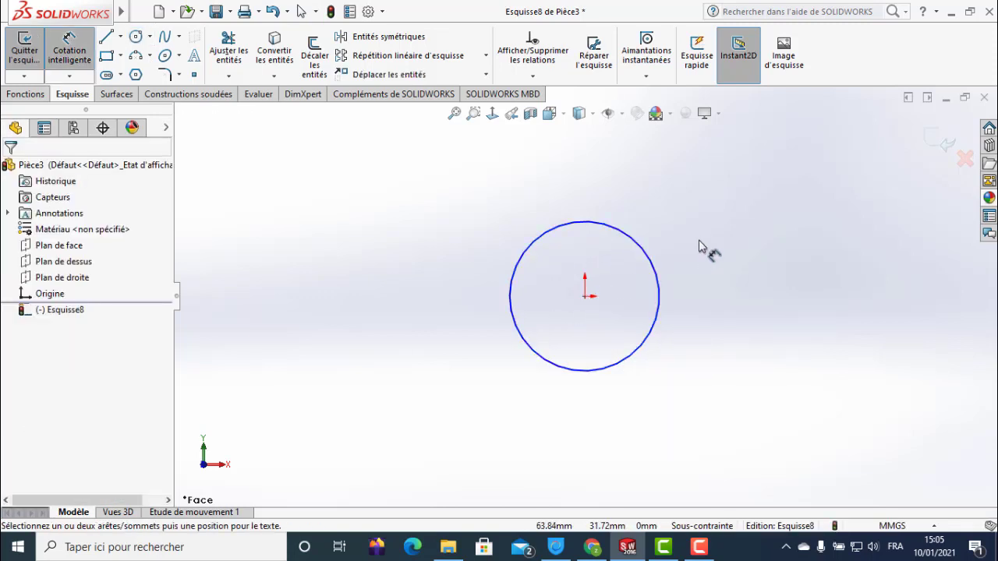
{"action": "left_click", "coordinate": [661, 288]}
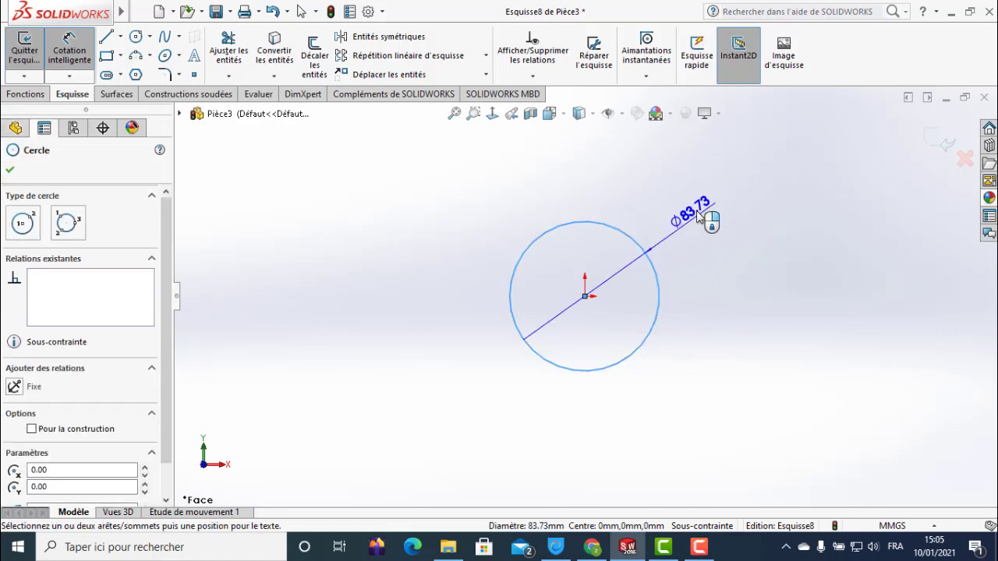
{"action": "left_click", "coordinate": [700, 216]}
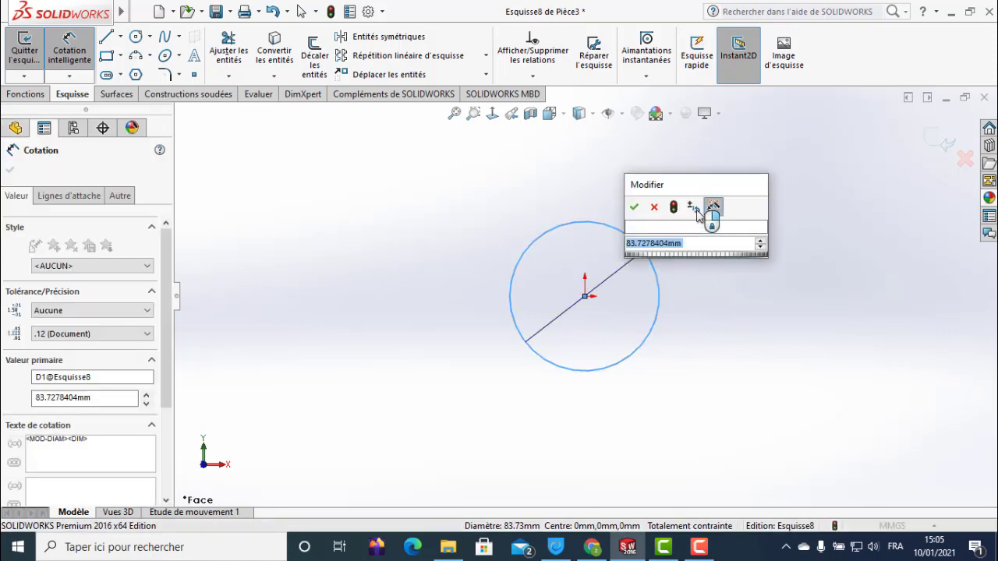
{"action": "type", "text": "80"}
{"action": "key", "text": "Return"}
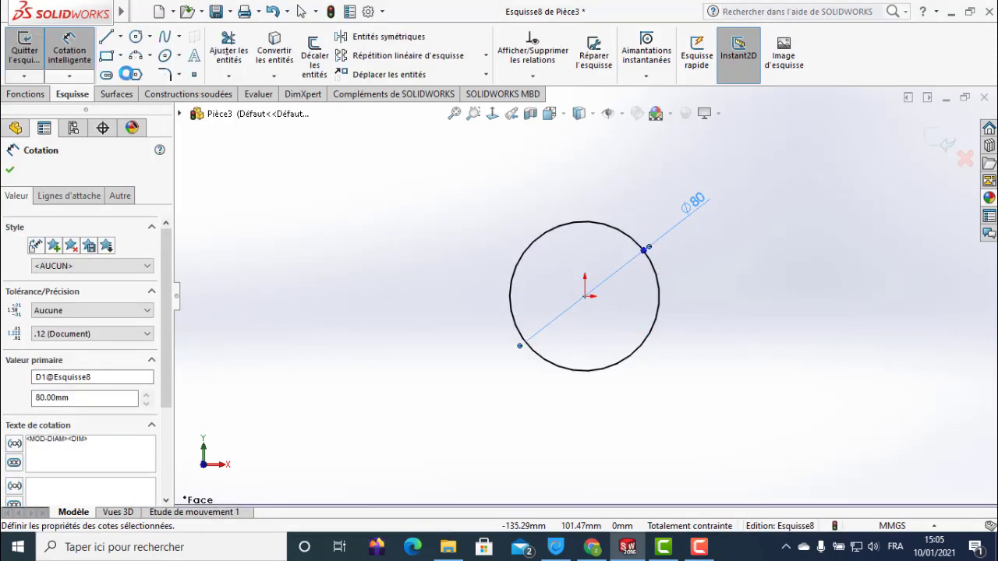
{"action": "left_click", "coordinate": [25, 59]}
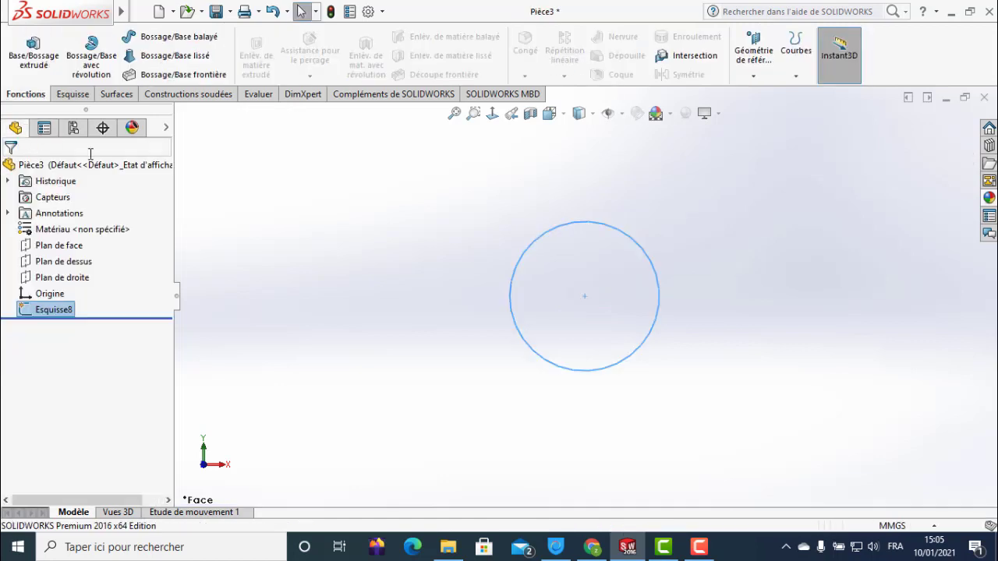
Boss-extrude the Ø80 circle Blind to a depth of 105 mm
{"action": "scroll", "coordinate": [581, 260], "scroll_direction": "up", "scroll_amount": 3}
{"action": "scroll", "coordinate": [593, 328], "scroll_direction": "down", "scroll_amount": 3}
{"action": "middle_click_drag", "start_coordinate": [593, 329], "coordinate": [595, 172]}
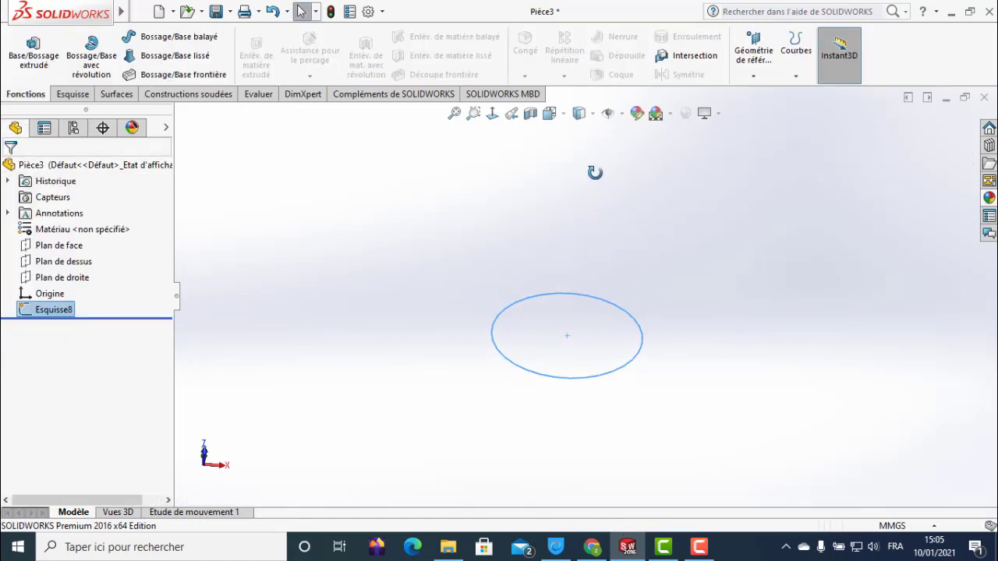
{"action": "left_click", "coordinate": [31, 52]}
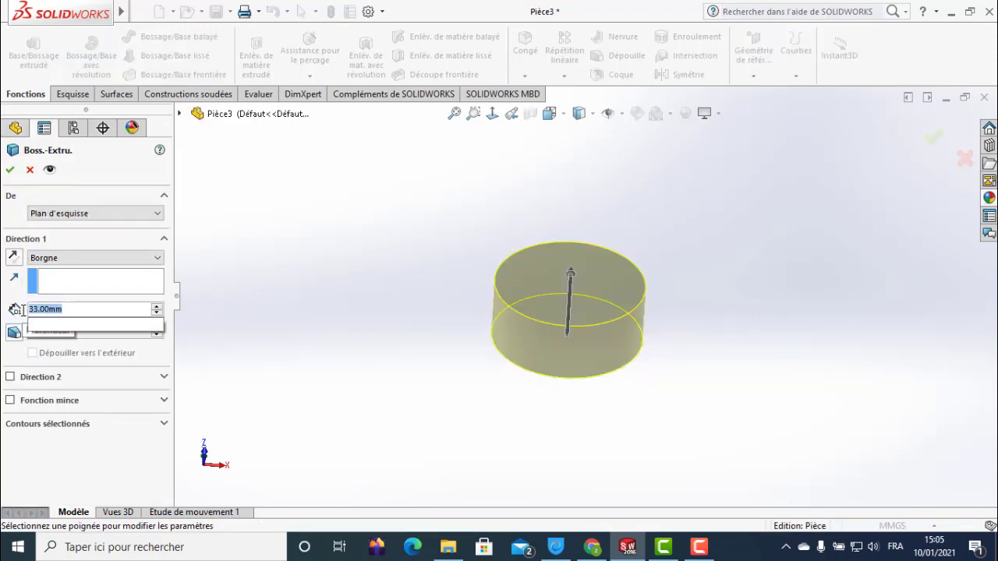
{"action": "type", "text": "5"}
{"action": "key", "text": "Return"}
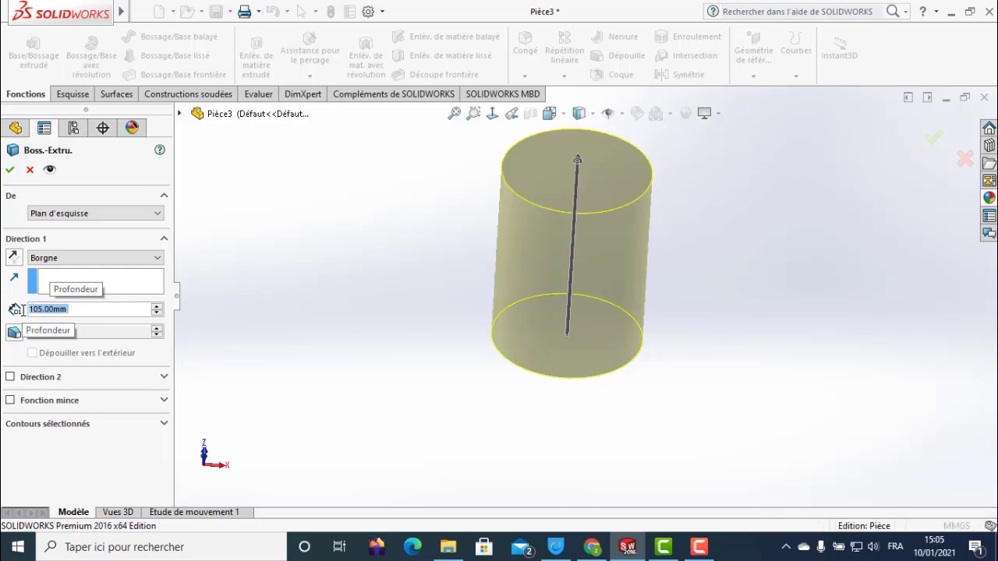
{"action": "key", "text": "Return"}
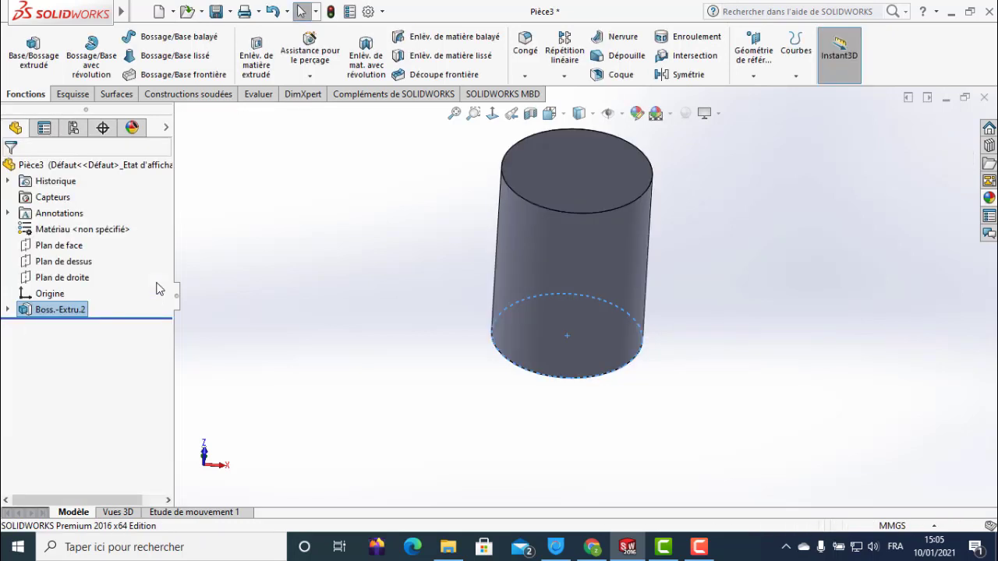
Apply a blue appearance to the whole part (Pièce3) with RGB 0, 160, 255
{"action": "mouse_move", "coordinate": [600, 326]}
{"action": "middle_mouse_down"}
{"action": "mouse_move", "coordinate": [518, 255]}
{"action": "mouse_move", "coordinate": [438, 257]}
{"action": "middle_mouse_up"}
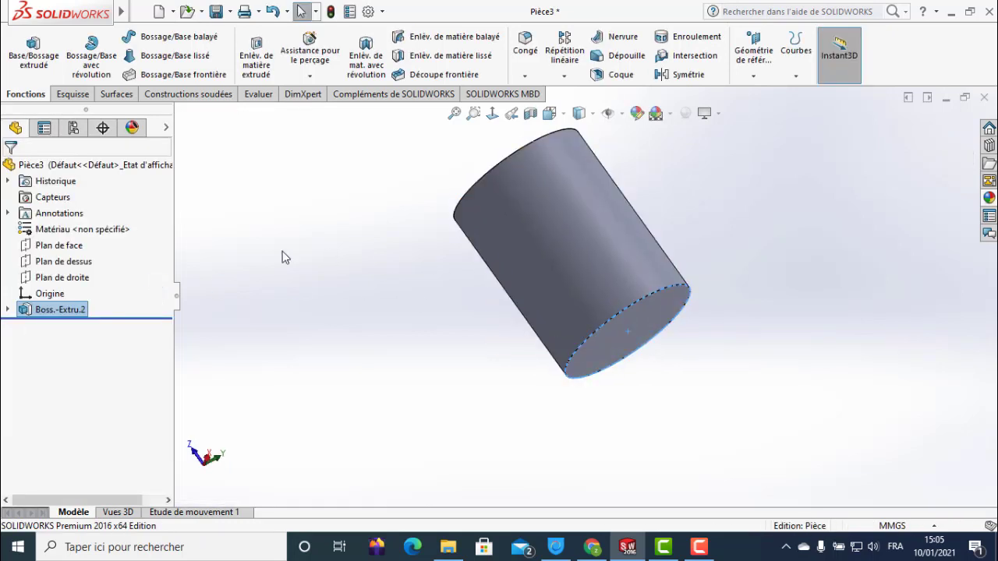
{"action": "left_click", "coordinate": [27, 312]}
{"action": "left_click", "coordinate": [107, 289]}
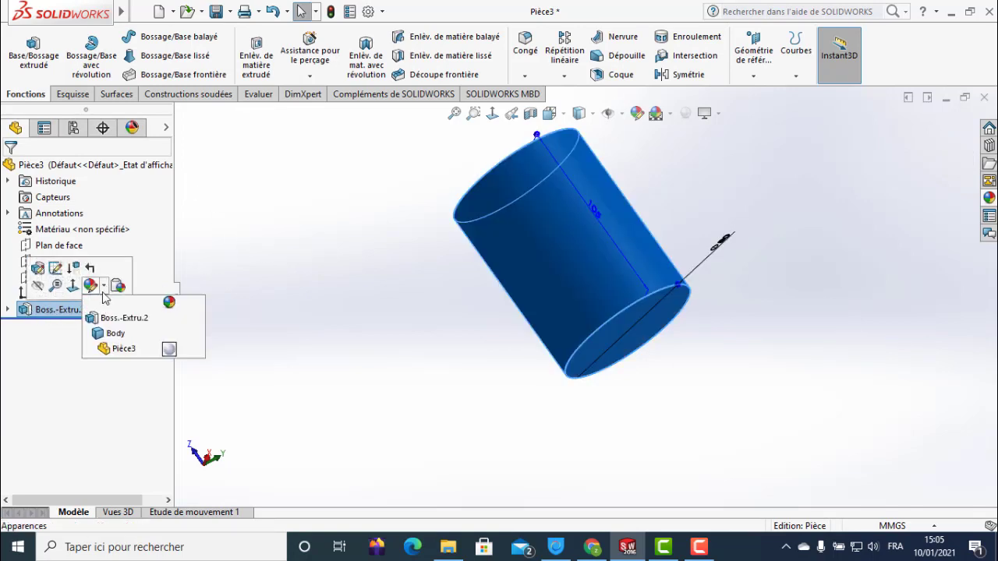
{"action": "left_click", "coordinate": [113, 351]}
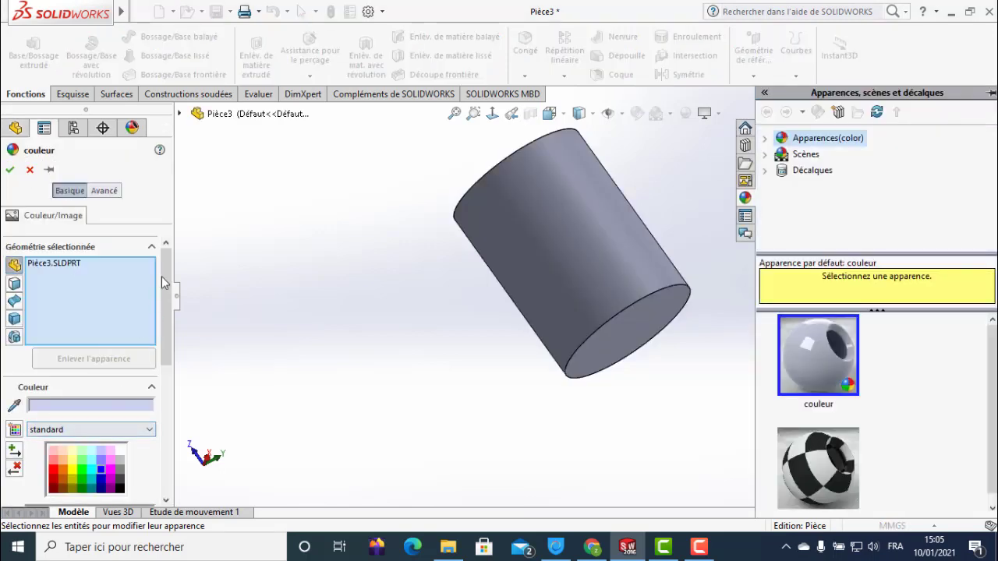
{"action": "left_click_drag", "start_coordinate": [164, 277], "coordinate": [166, 364]}
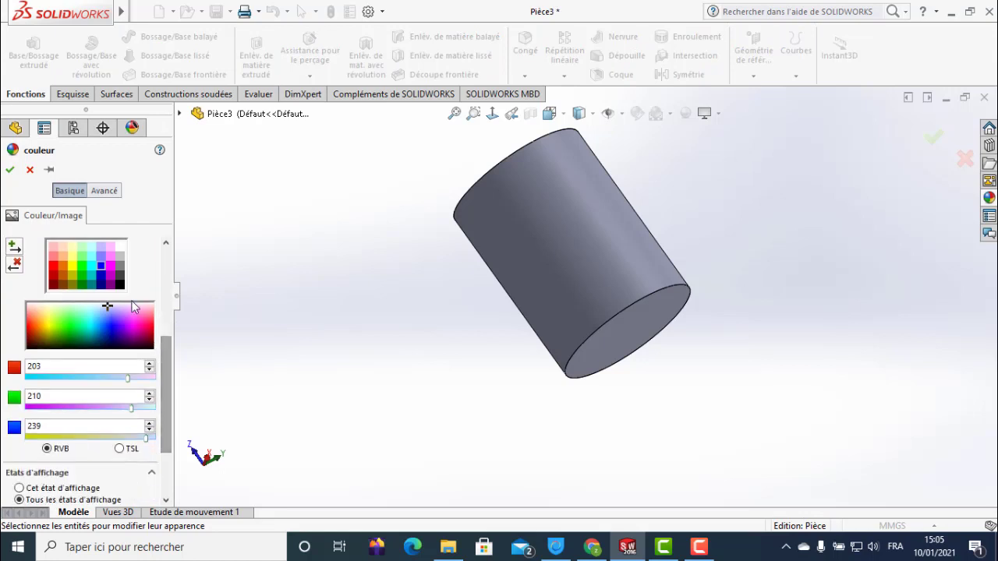
{"action": "left_click", "coordinate": [100, 270]}
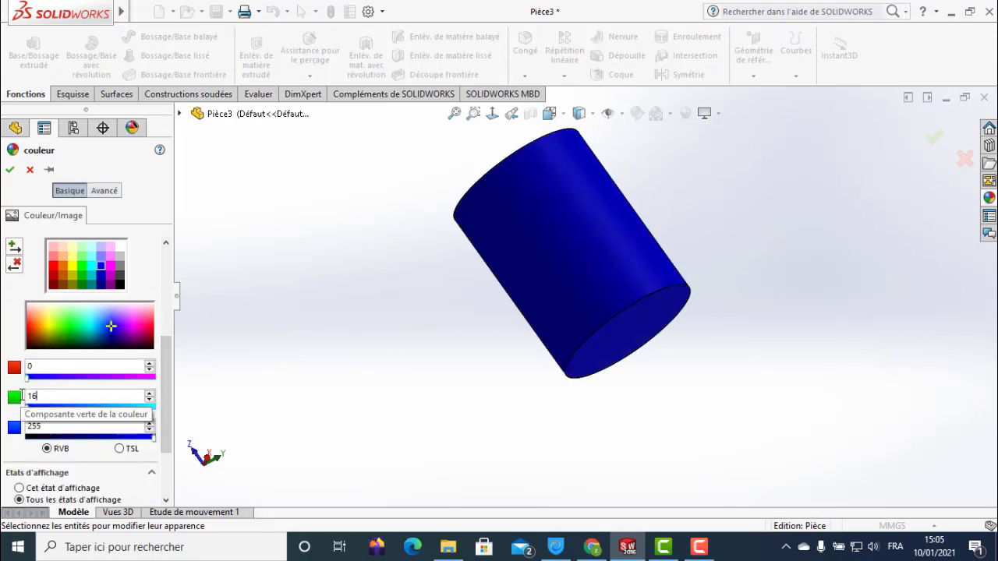
{"action": "type", "text": "0"}
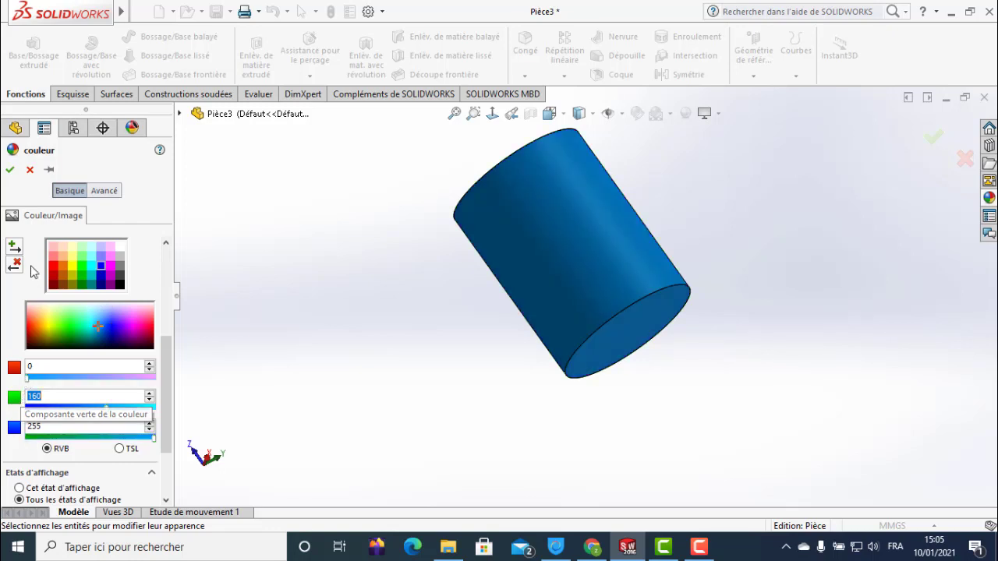
{"action": "left_click", "coordinate": [10, 170]}
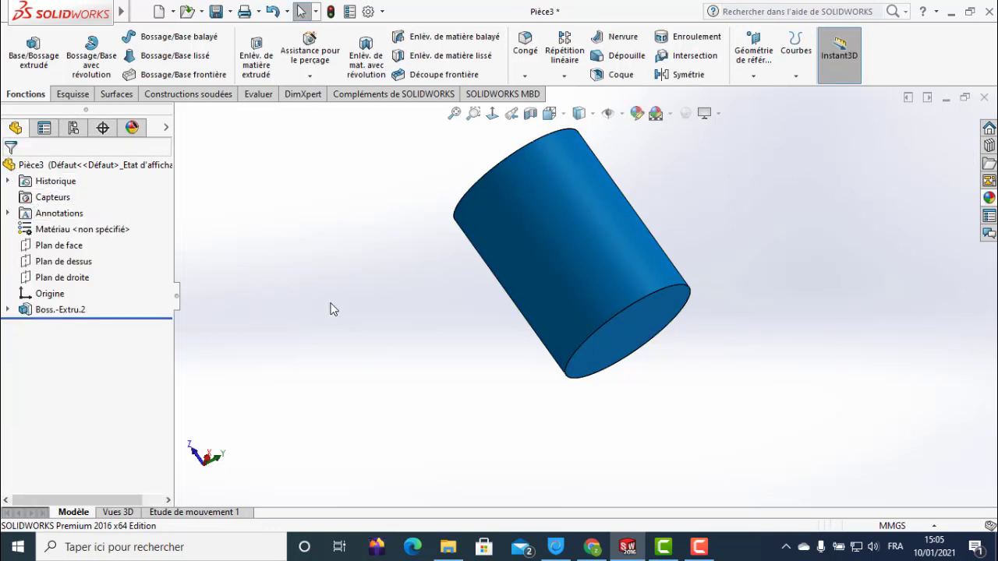
Sketch on the cylinder's end face, converting its outer edge and drawing a circle centred on the origin
{"action": "mouse_move", "coordinate": [590, 296]}
{"action": "middle_mouse_down"}
{"action": "mouse_move", "coordinate": [605, 278]}
{"action": "mouse_move", "coordinate": [644, 357]}
{"action": "middle_mouse_up"}
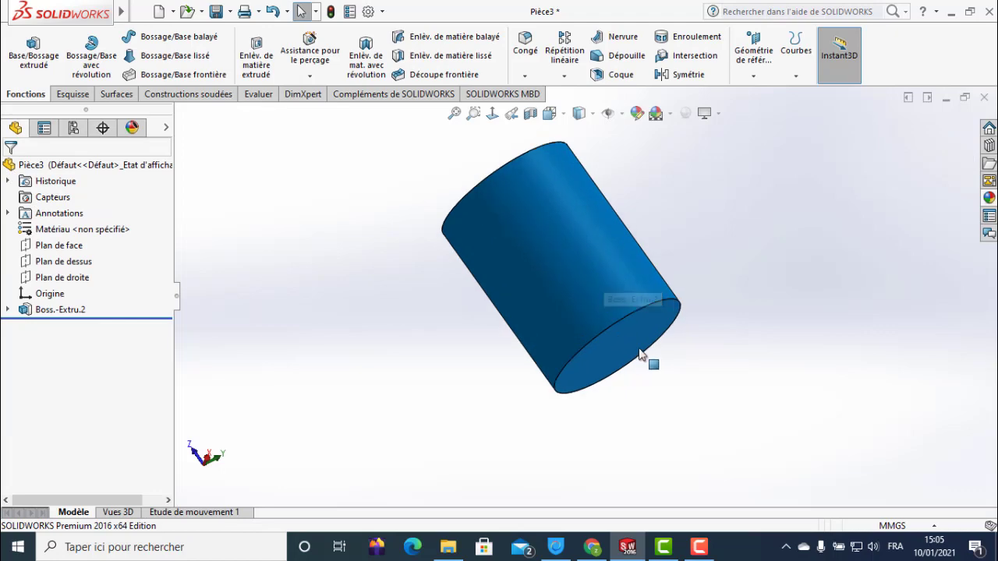
{"action": "left_click", "coordinate": [657, 334]}
{"action": "left_click", "coordinate": [691, 289]}
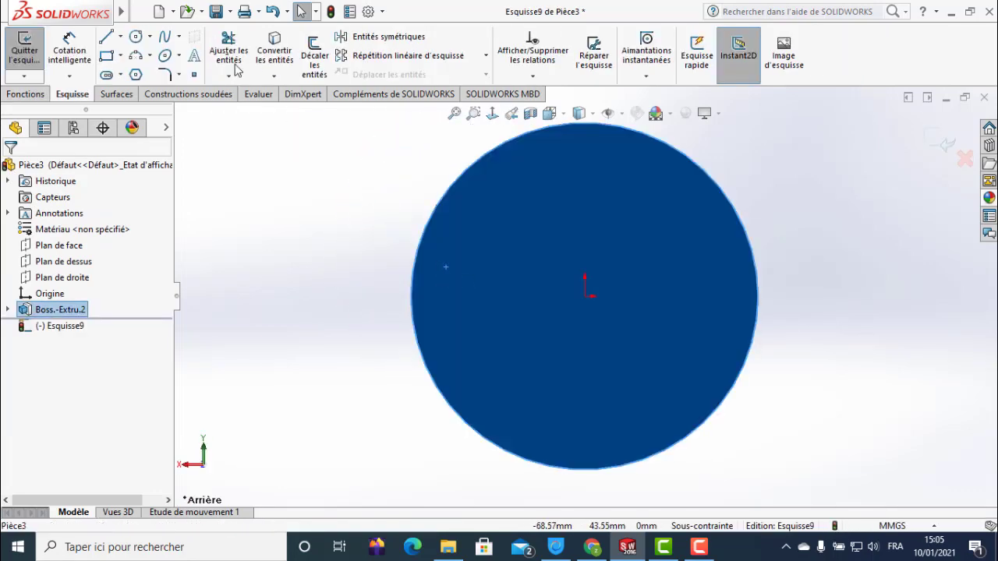
{"action": "left_click", "coordinate": [285, 50]}
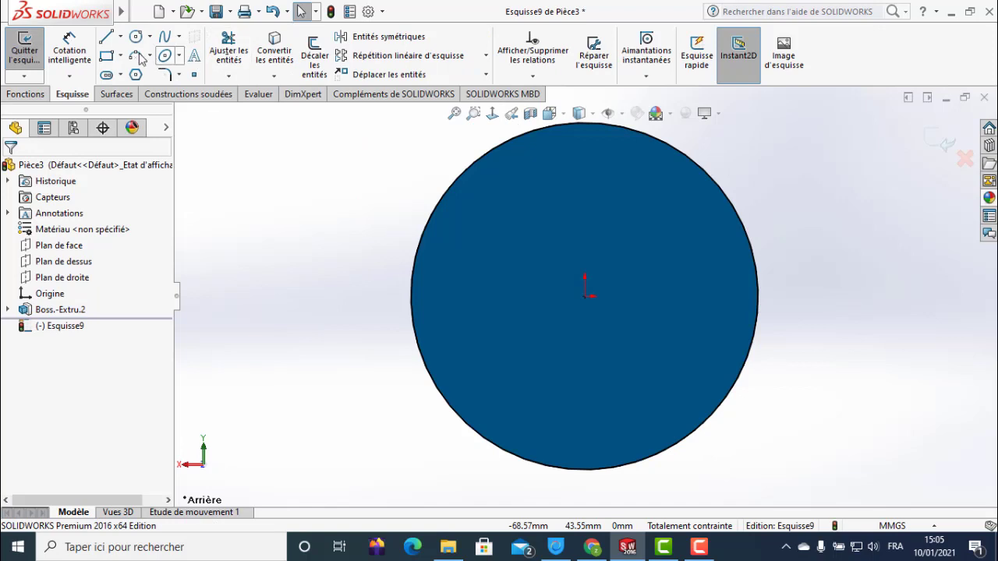
{"action": "left_click", "coordinate": [584, 297]}
{"action": "left_click", "coordinate": [601, 234]}
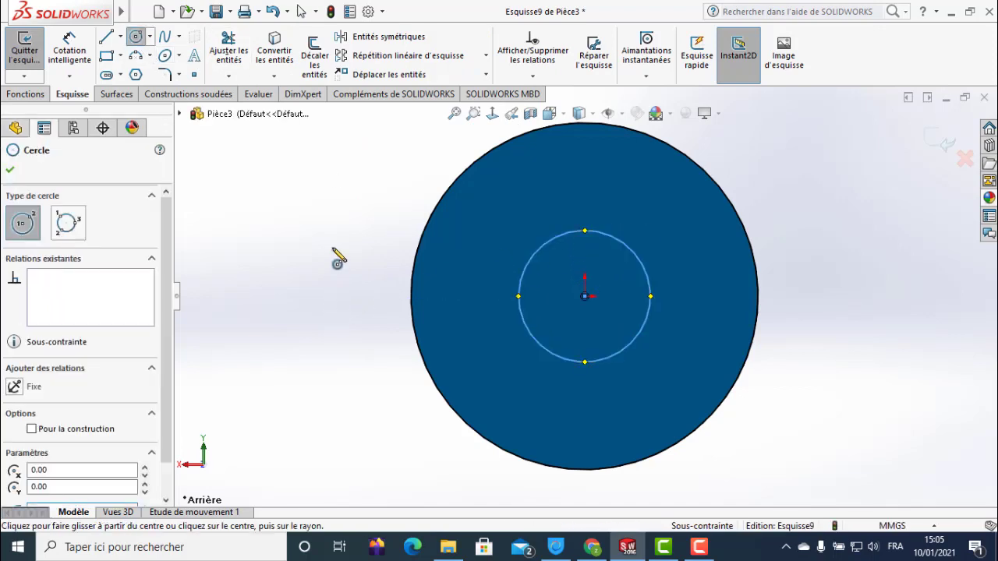
Dimension the inner circle to Ø50 mm and exit the sketch
{"action": "key", "text": "d"}
{"action": "key", "text": "z"}
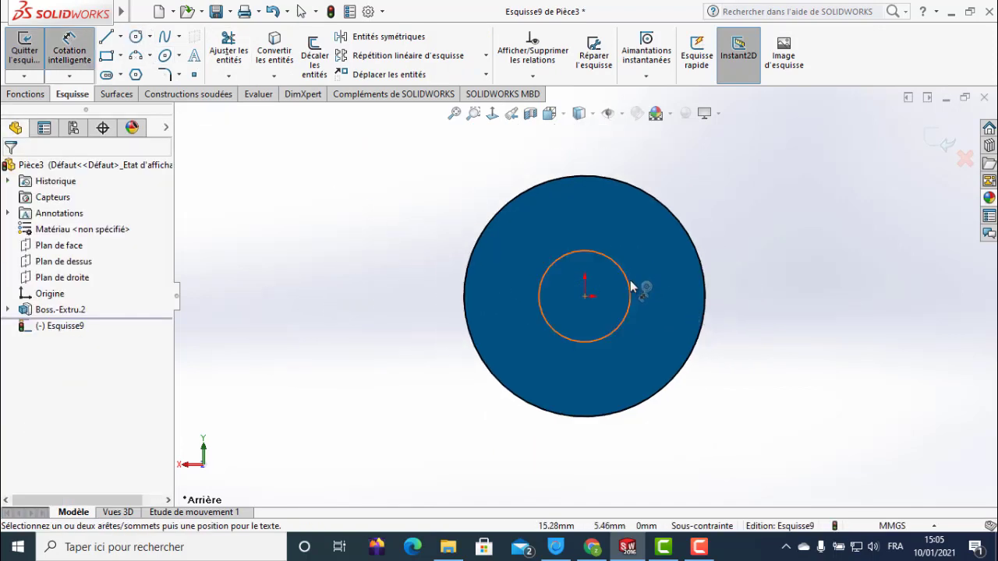
{"action": "left_click", "coordinate": [632, 287]}
{"action": "left_click", "coordinate": [698, 205]}
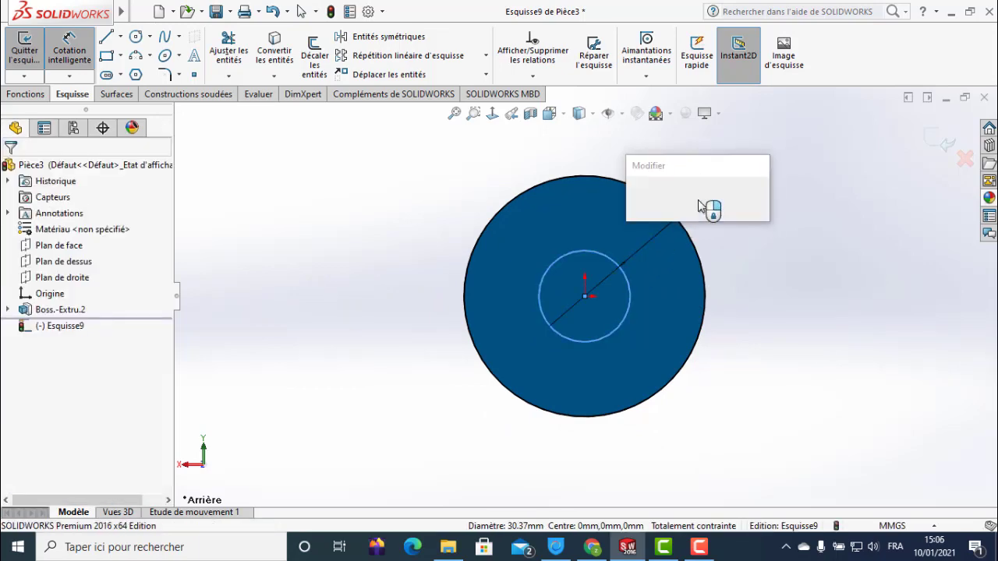
{"action": "type", "text": "50"}
{"action": "key", "text": "Return"}
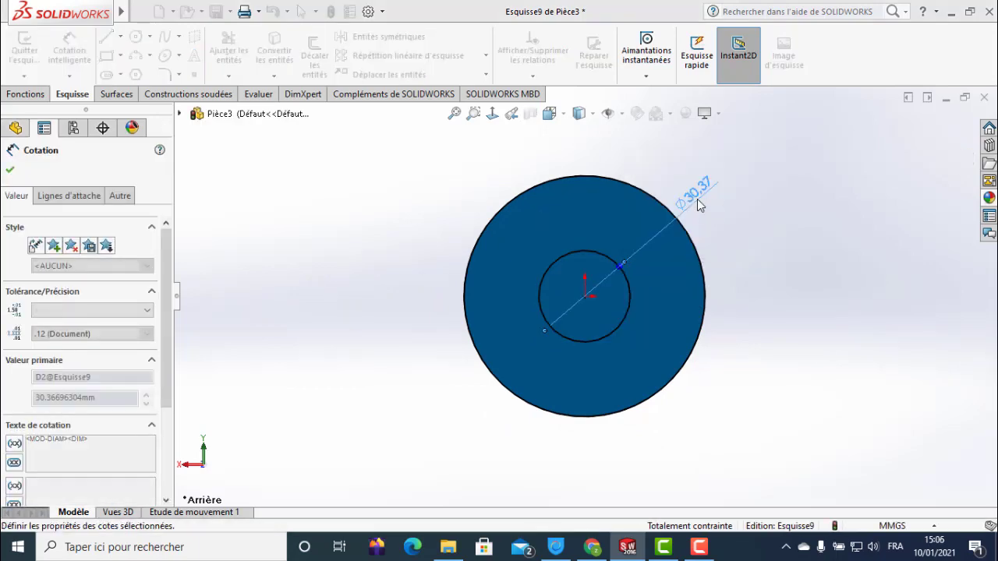
{"action": "left_click", "coordinate": [308, 151]}
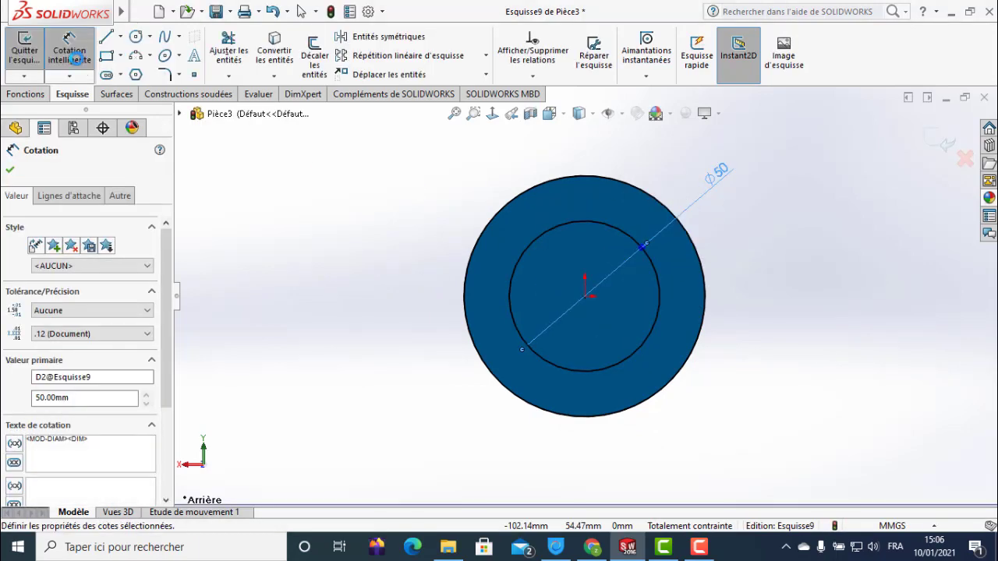
{"action": "left_click", "coordinate": [24, 50]}
{"action": "mouse_move", "coordinate": [512, 214]}
{"action": "middle_mouse_down"}
{"action": "mouse_move", "coordinate": [616, 287]}
{"action": "mouse_move", "coordinate": [525, 337]}
{"action": "middle_mouse_up"}
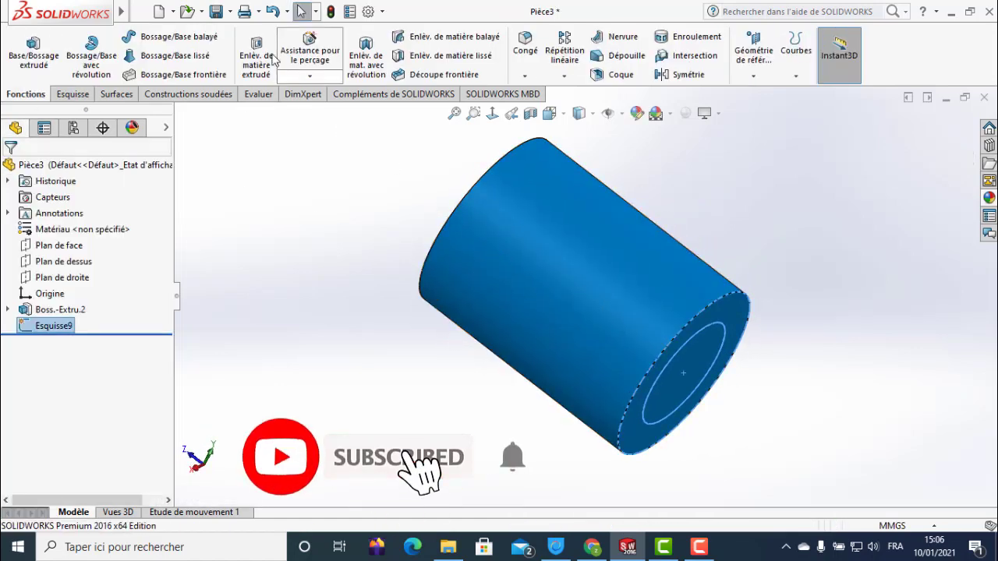
Extruded-cut the ring between the Ø80 edge and Ø50 circle 30 mm deep
{"action": "left_click", "coordinate": [272, 60]}
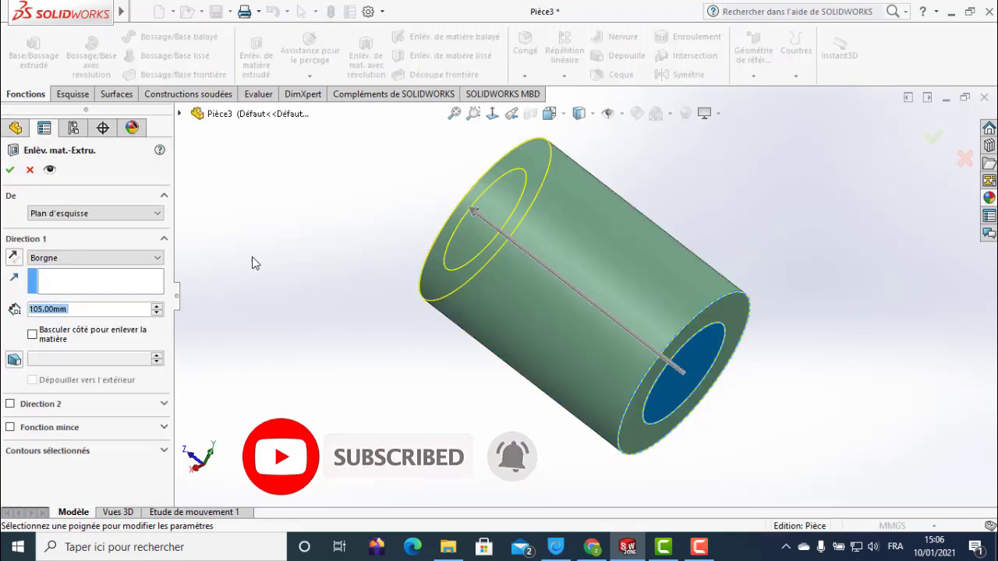
{"action": "type", "text": "30"}
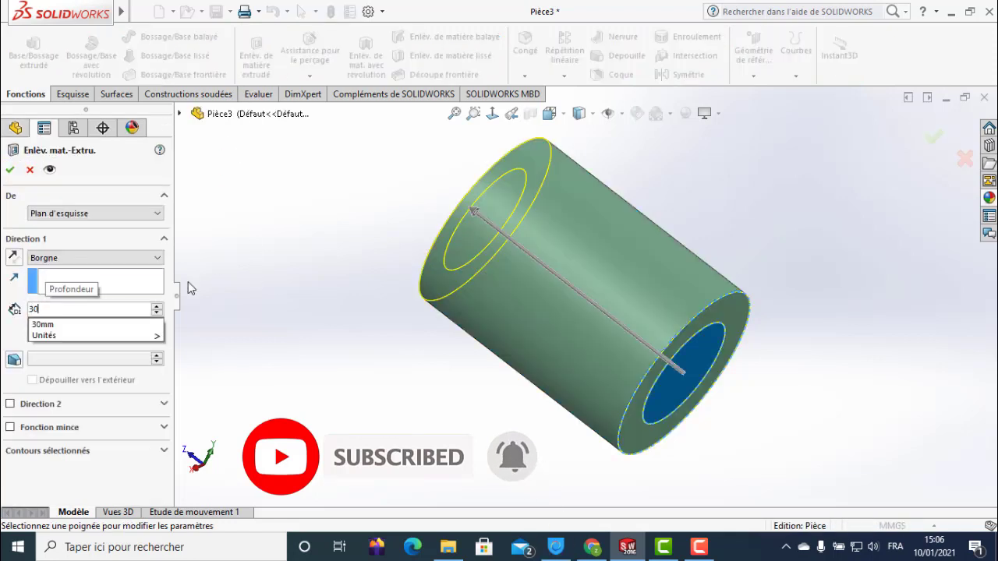
{"action": "key", "text": "Return"}
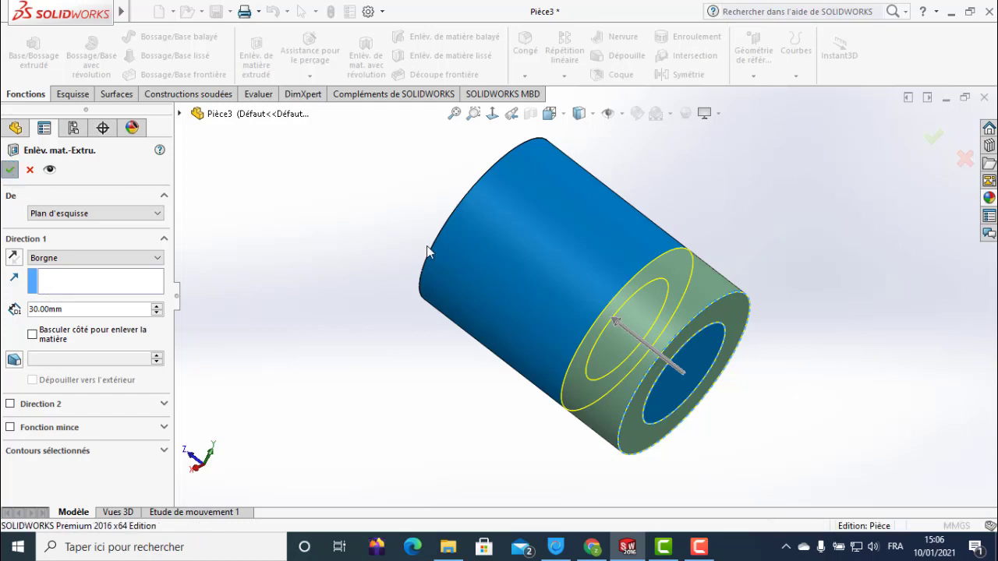
{"action": "key", "text": "Return"}
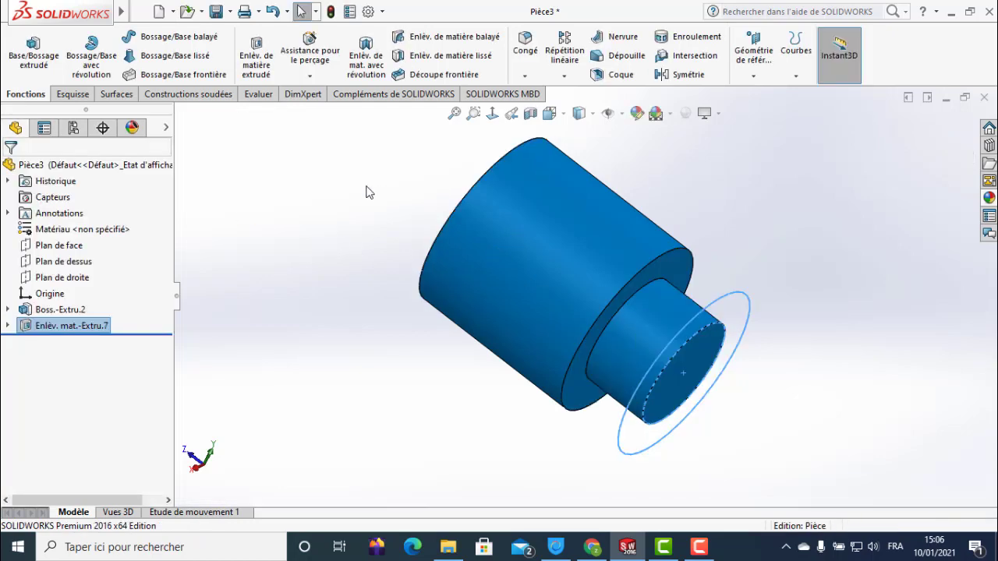
{"action": "middle_click_drag", "start_coordinate": [500, 229], "coordinate": [531, 296]}
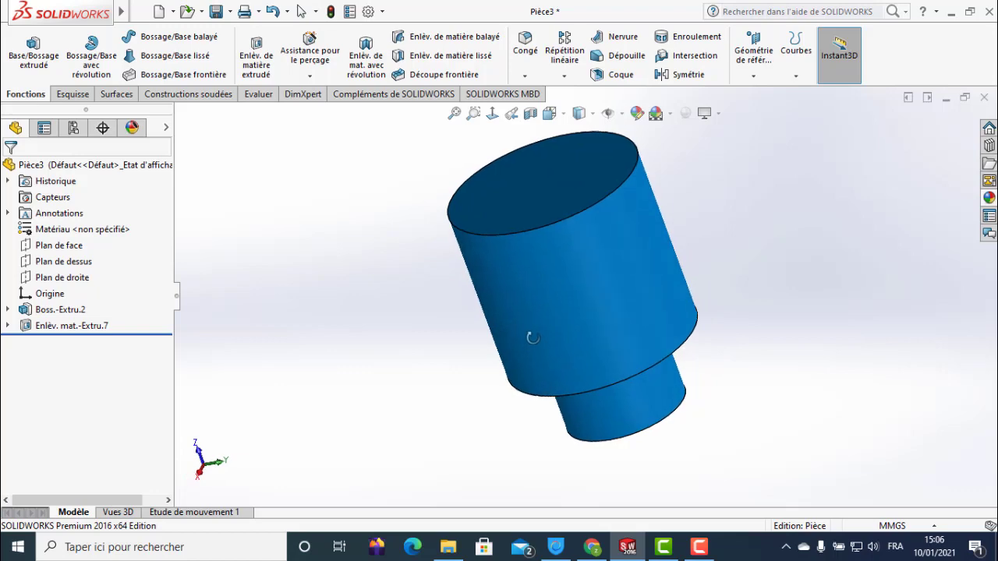
On the top plane, viewed face-on, draw slanted corner profiles at the bottom-right and bottom-left corners
{"action": "left_click", "coordinate": [64, 262]}
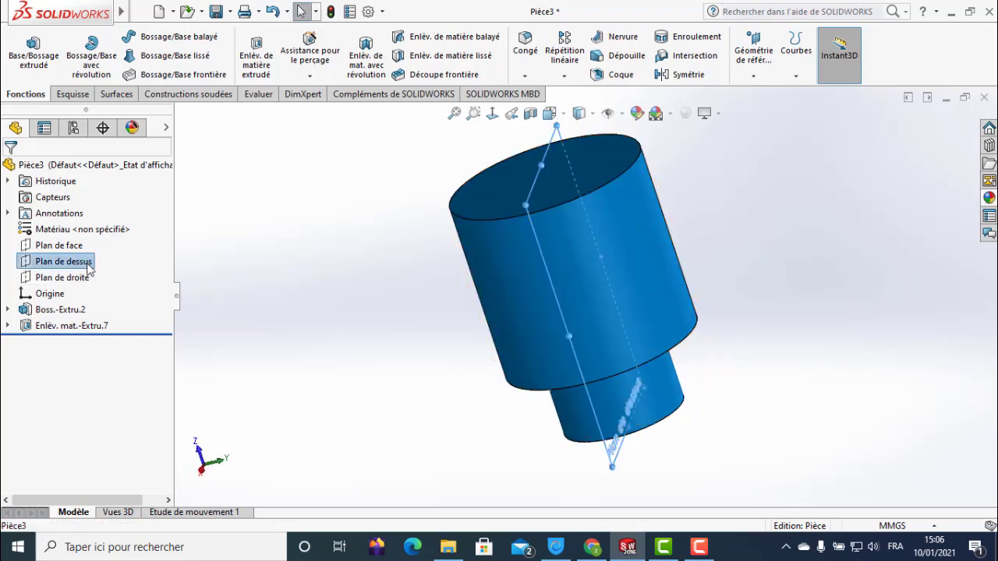
{"action": "left_click", "coordinate": [88, 247]}
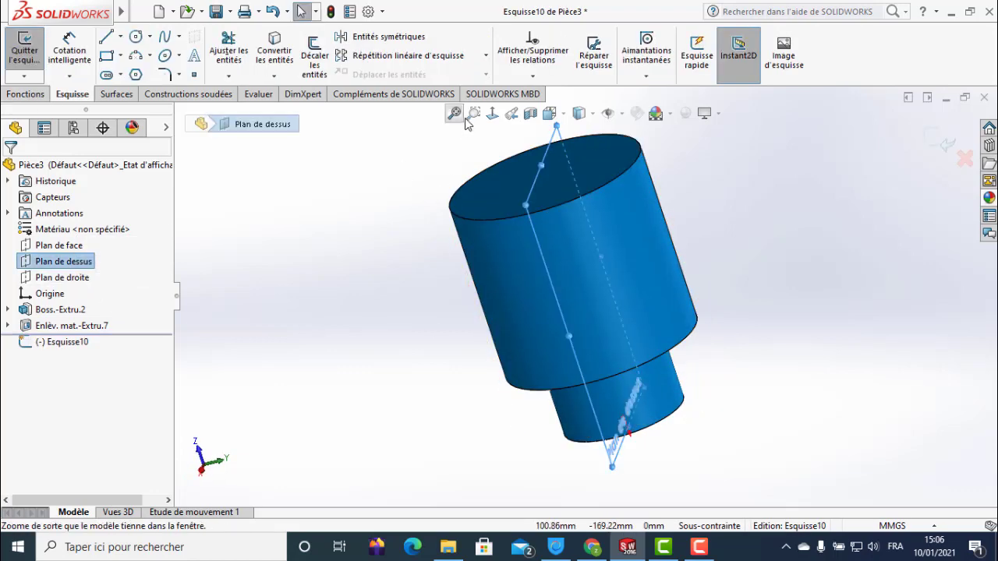
{"action": "left_click", "coordinate": [492, 115]}
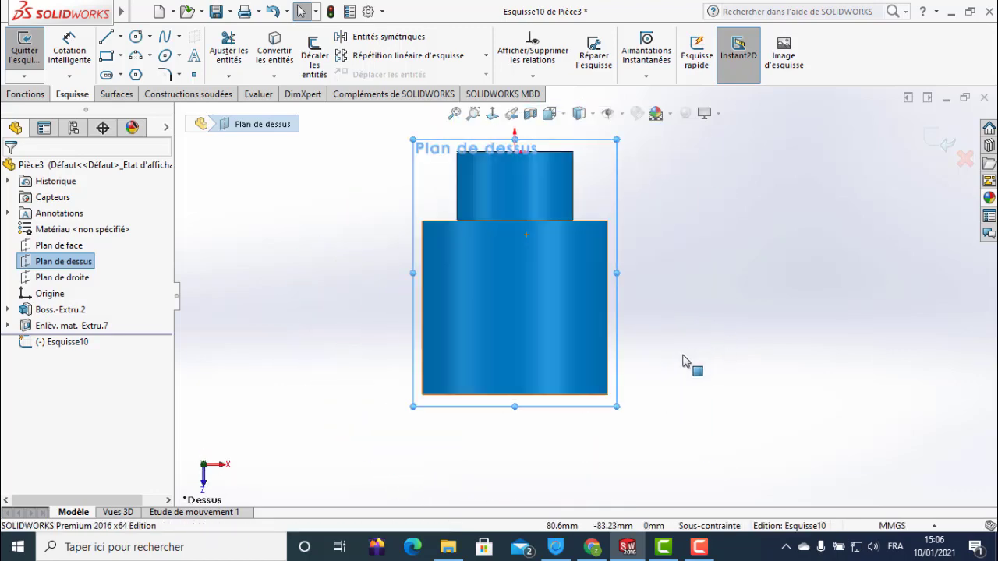
{"action": "left_click", "coordinate": [107, 39]}
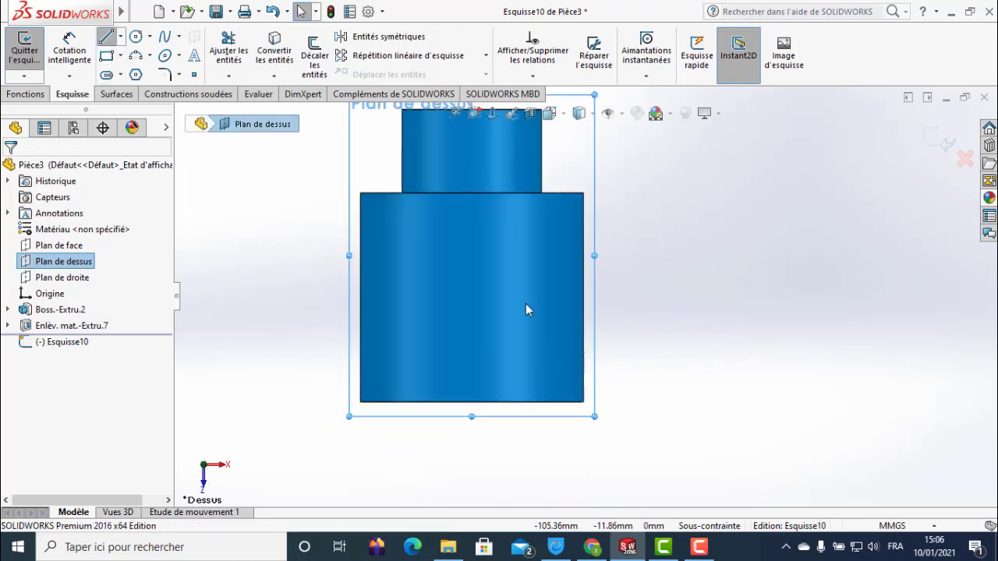
{"action": "left_click", "coordinate": [583, 403]}
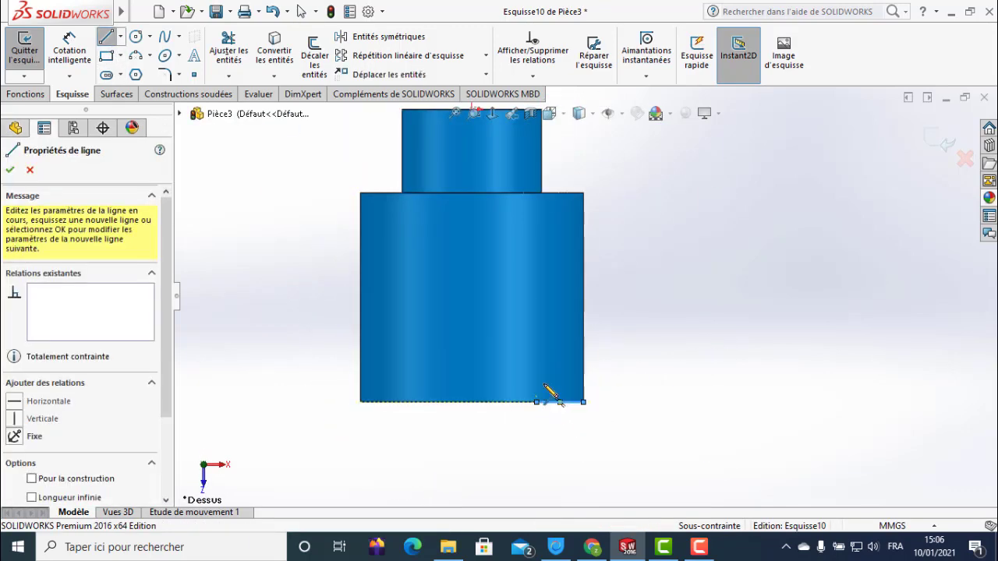
{"action": "left_click", "coordinate": [536, 402]}
{"action": "left_click", "coordinate": [583, 317]}
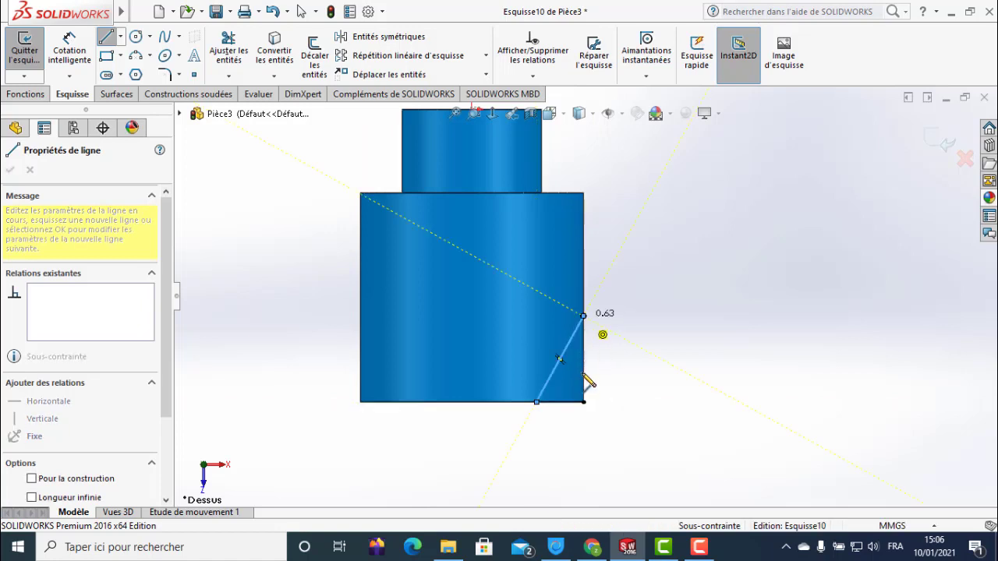
{"action": "left_click", "coordinate": [583, 402]}
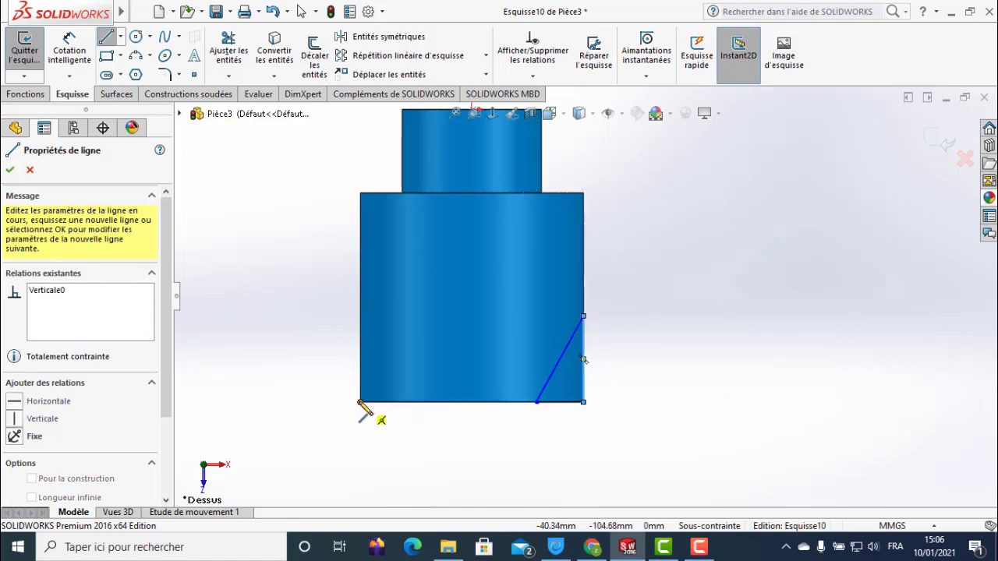
{"action": "left_click", "coordinate": [361, 402]}
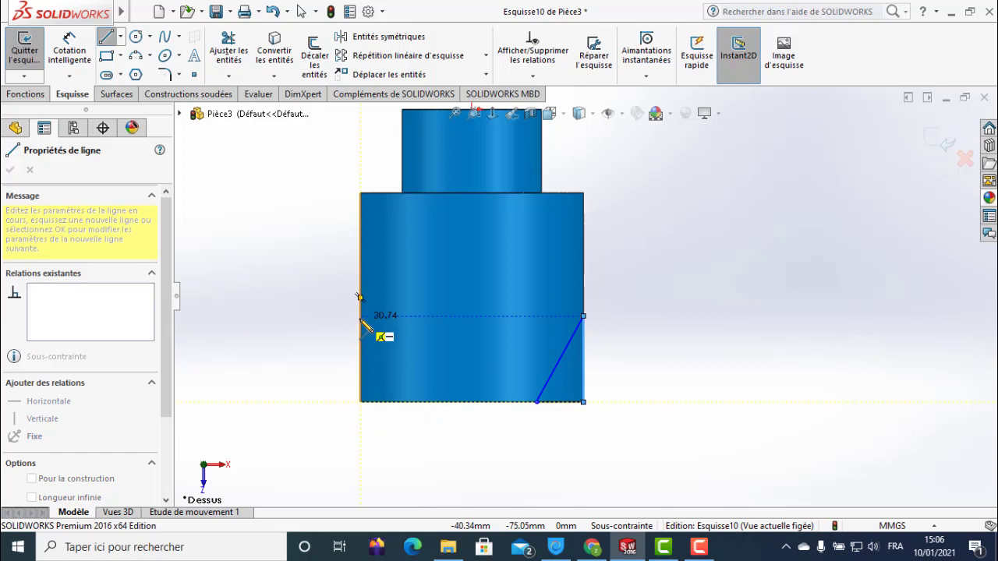
{"action": "left_click", "coordinate": [360, 316]}
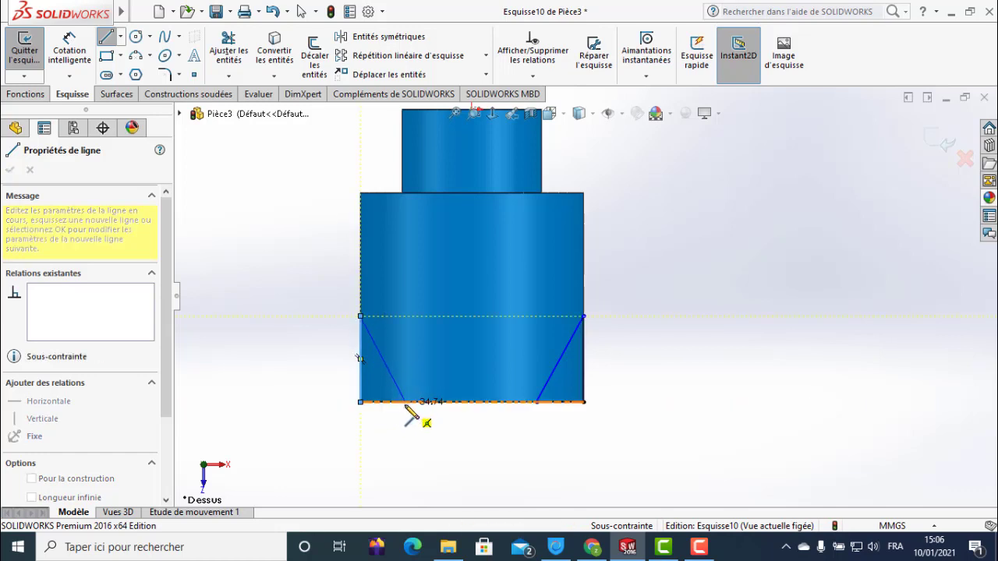
{"action": "double_click", "coordinate": [361, 404]}
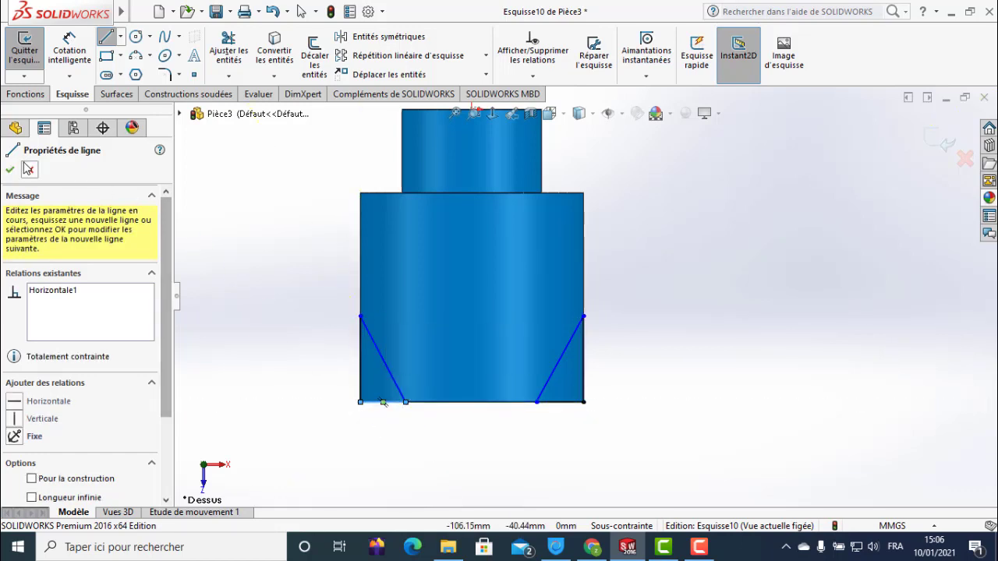
{"action": "key", "text": "Escape"}
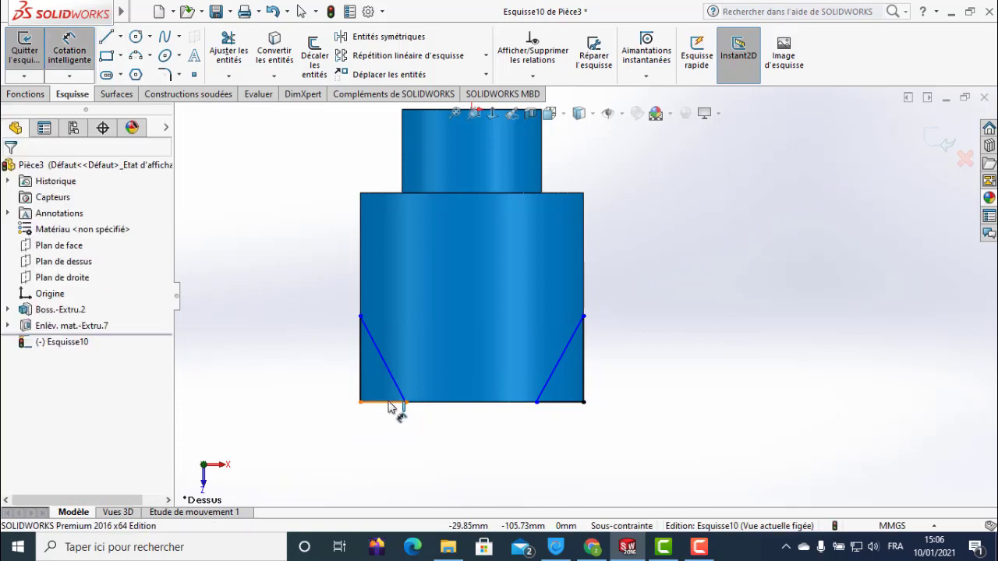
Dimension both corner triangles' bottom segments to 20 mm
{"action": "left_click", "coordinate": [390, 404]}
{"action": "left_click", "coordinate": [382, 443]}
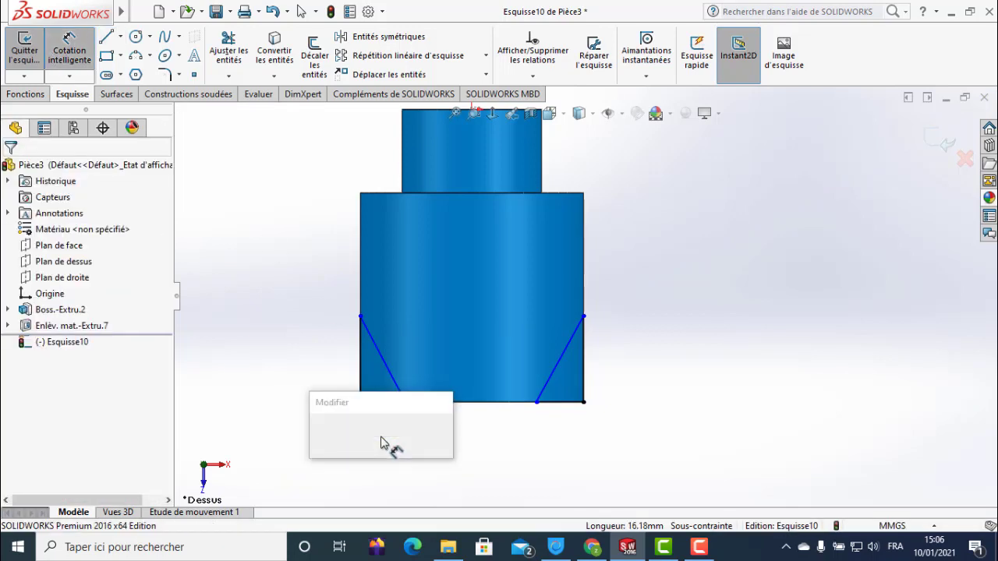
{"action": "type", "text": "20"}
{"action": "key", "text": "Return"}
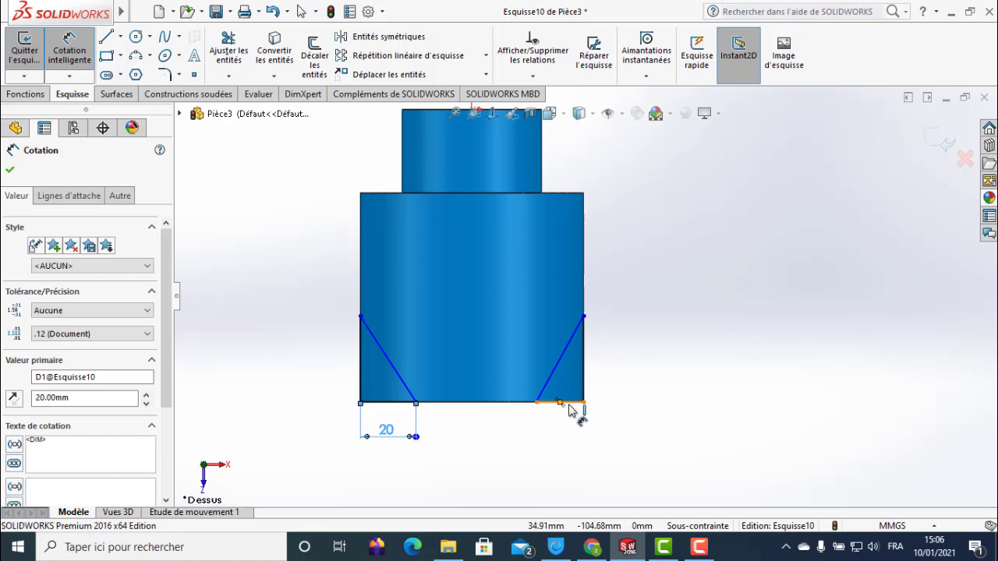
{"action": "left_click", "coordinate": [569, 411]}
{"action": "left_click", "coordinate": [559, 433]}
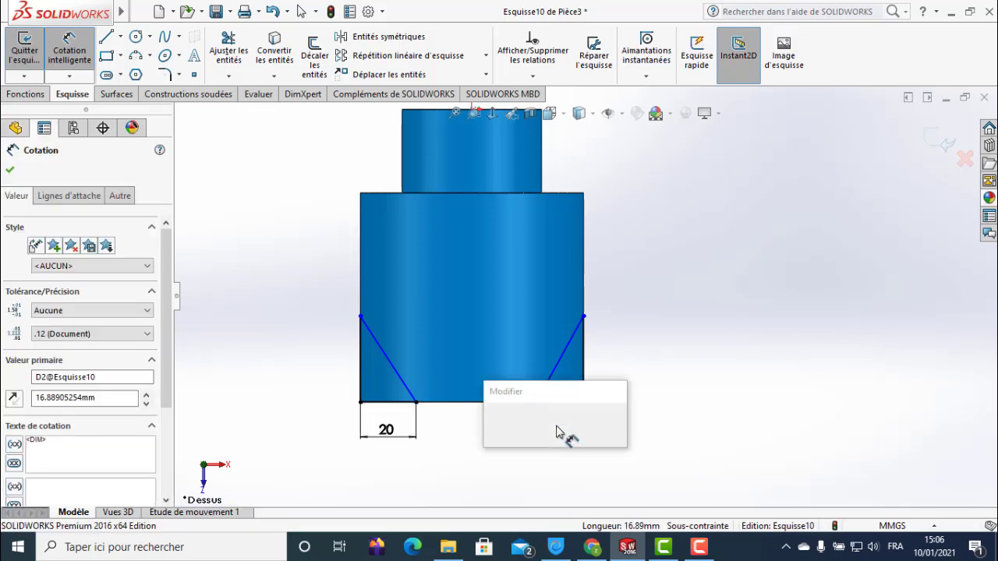
{"action": "type", "text": "20"}
{"action": "key", "text": "Return"}
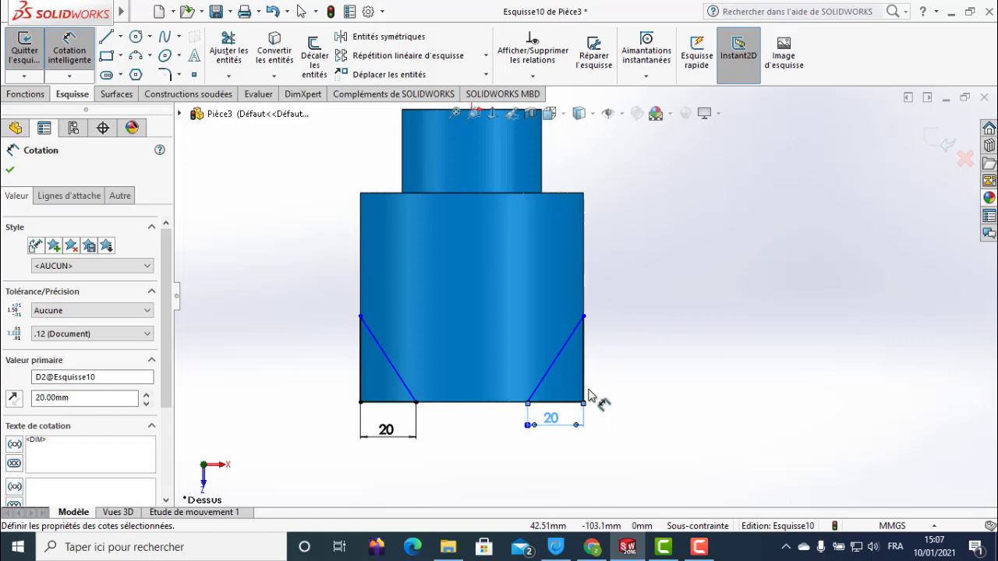
Dimension both vertical corner edges to 35 mm, correcting the right one from 32, and exit the sketch
{"action": "left_click", "coordinate": [584, 360]}
{"action": "left_click", "coordinate": [615, 363]}
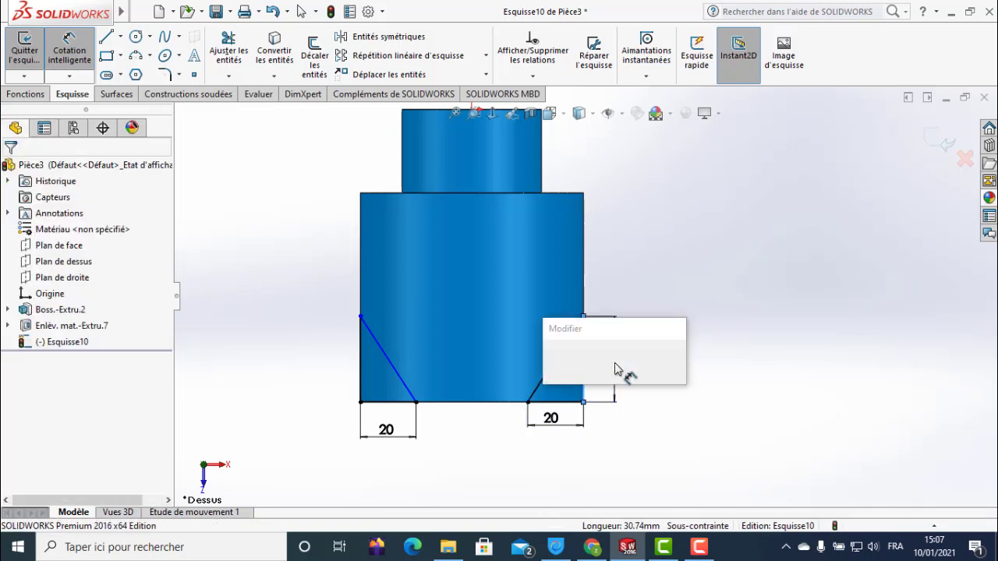
{"action": "type", "text": "32"}
{"action": "key", "text": "Return"}
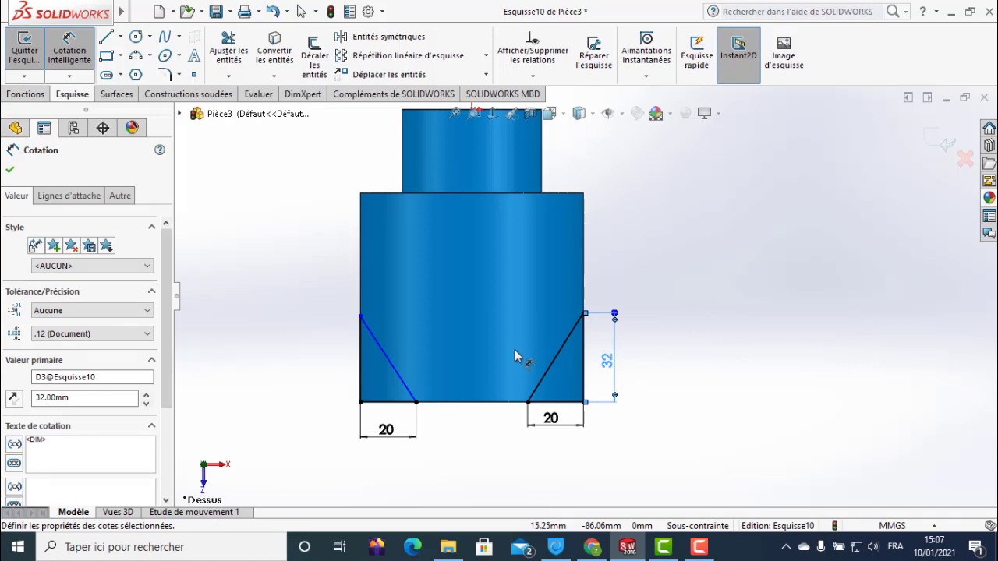
{"action": "double_click", "coordinate": [616, 368]}
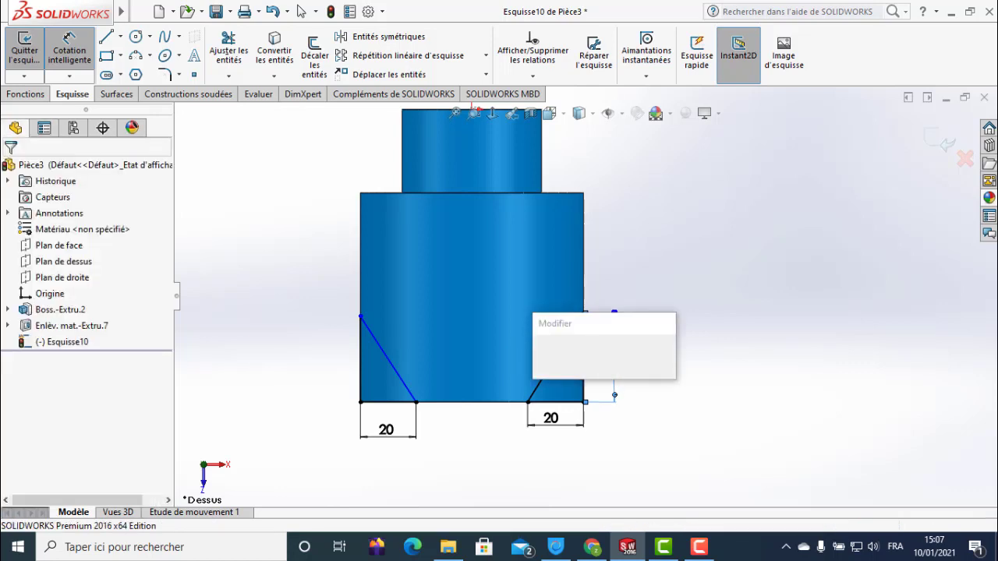
{"action": "type", "text": "35"}
{"action": "key", "text": "Return"}
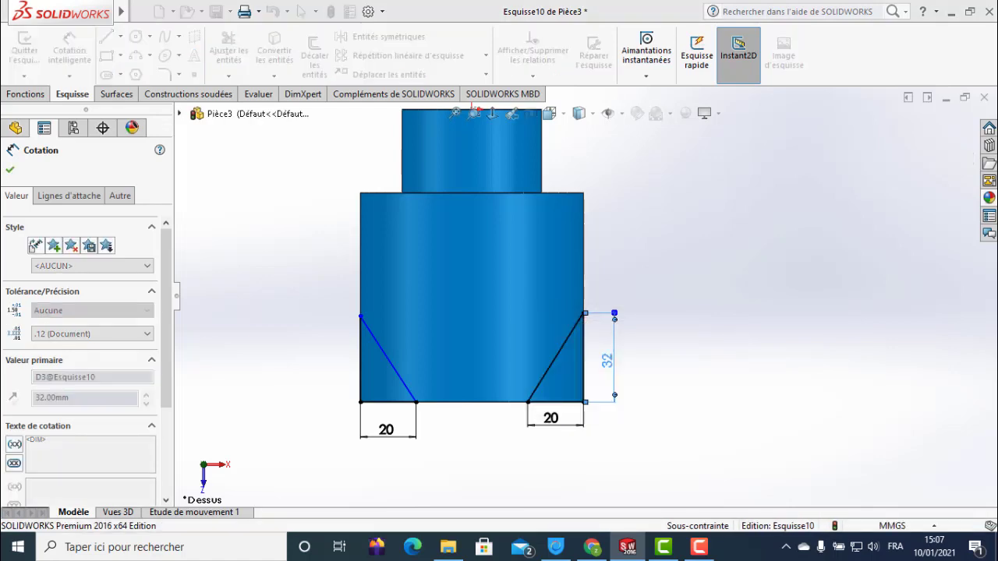
{"action": "left_click", "coordinate": [337, 362]}
{"action": "left_click", "coordinate": [337, 363]}
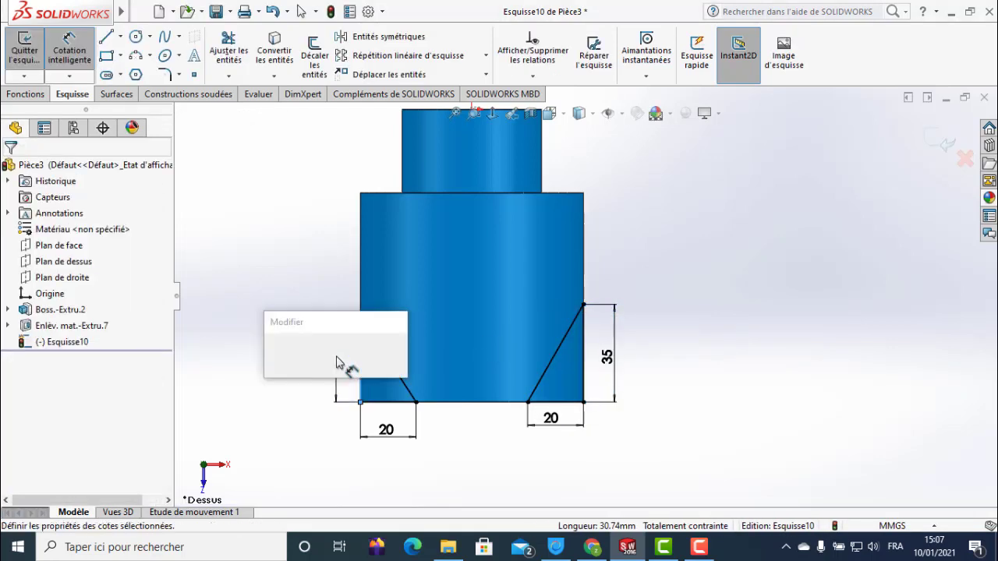
{"action": "type", "text": "35"}
{"action": "key", "text": "Return"}
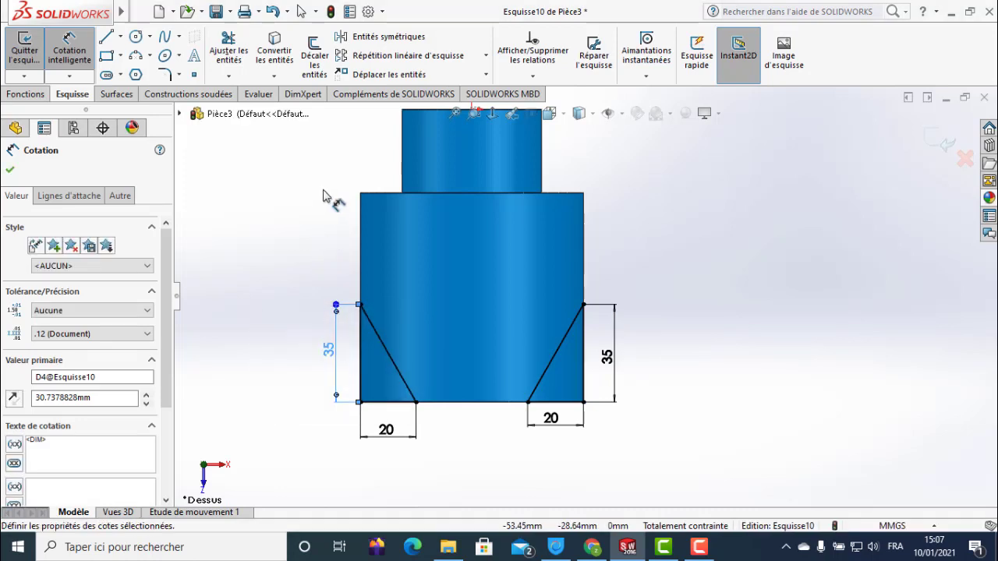
{"action": "left_click", "coordinate": [24, 48]}
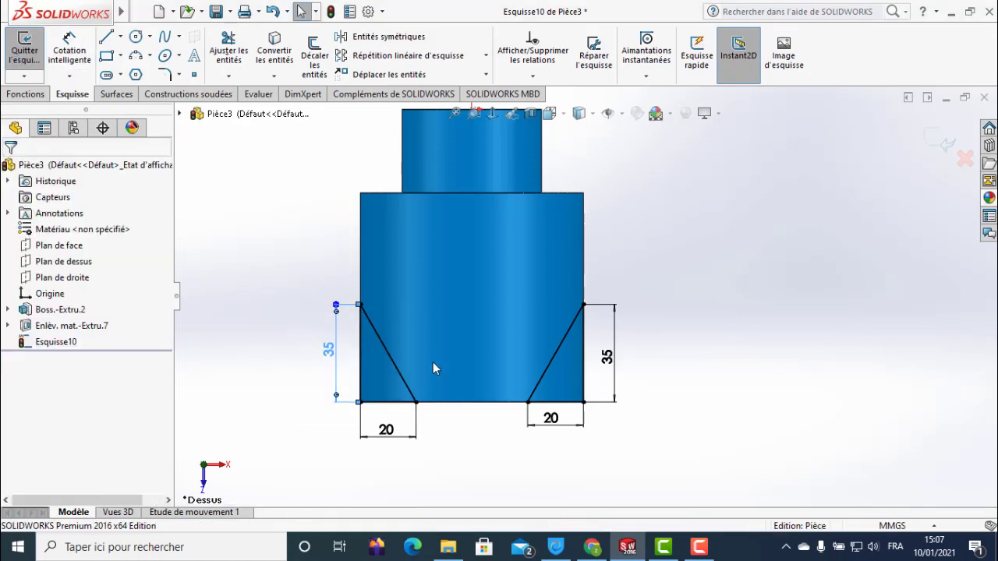
Extruded-cut the corner profiles Mid Plane (Plan milieu) 140 mm deep
{"action": "mouse_move", "coordinate": [495, 307]}
{"action": "middle_mouse_down"}
{"action": "mouse_move", "coordinate": [562, 399]}
{"action": "mouse_move", "coordinate": [499, 256]}
{"action": "middle_mouse_up"}
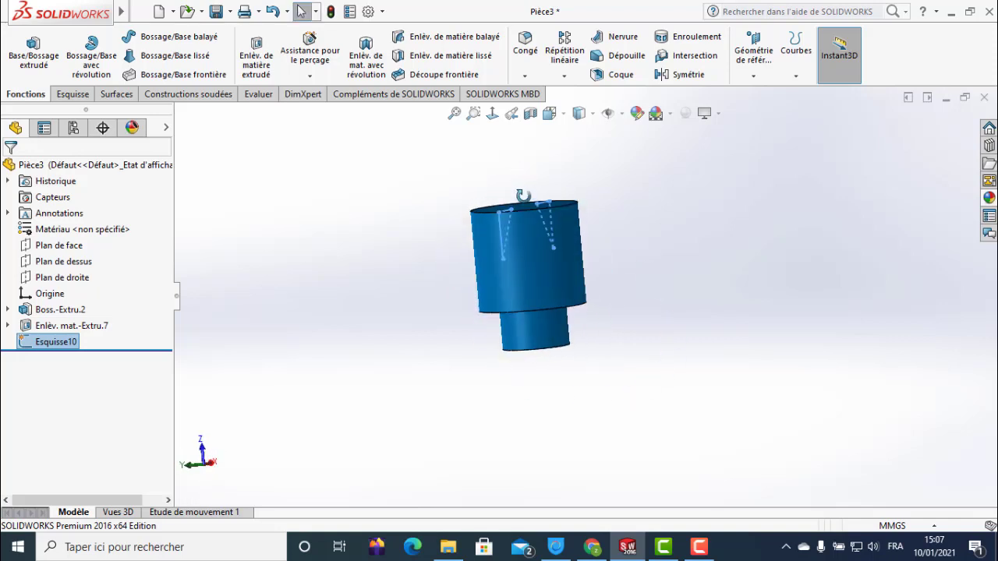
{"action": "scroll", "coordinate": [500, 255], "scroll_direction": "down", "scroll_amount": 2}
{"action": "scroll", "coordinate": [590, 274], "scroll_direction": "down", "scroll_amount": 2}
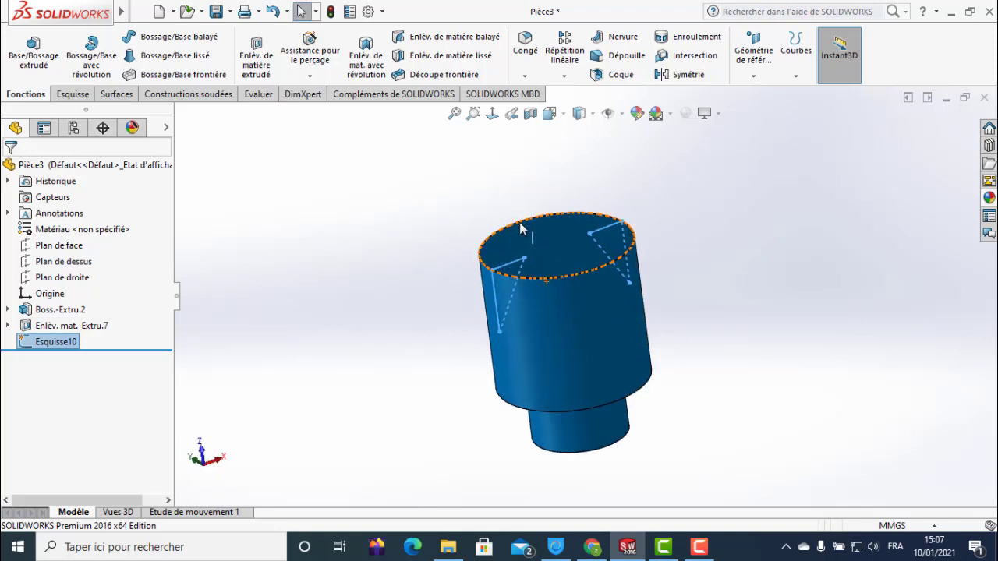
{"action": "middle_click_drag", "start_coordinate": [590, 274], "coordinate": [488, 204]}
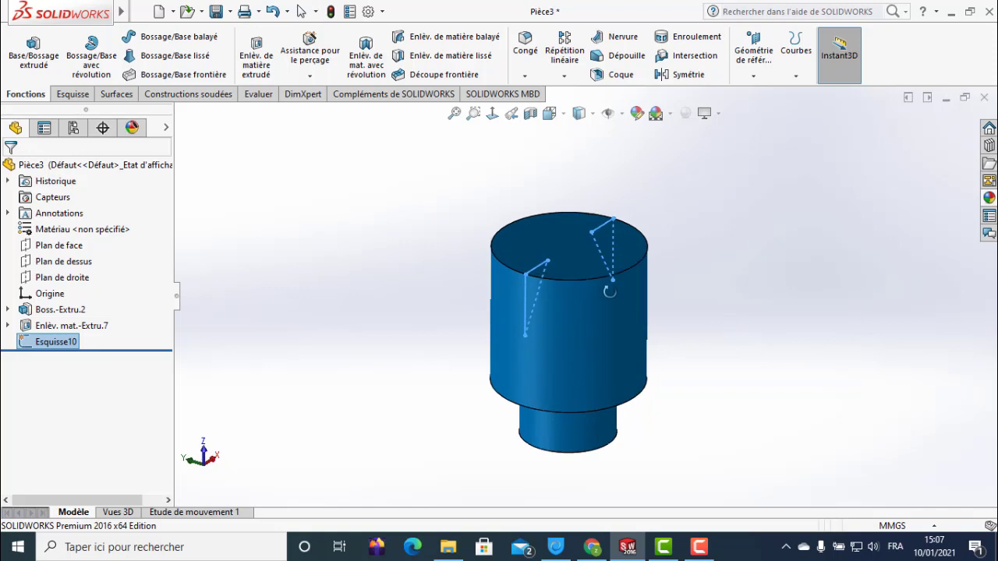
{"action": "left_click", "coordinate": [263, 65]}
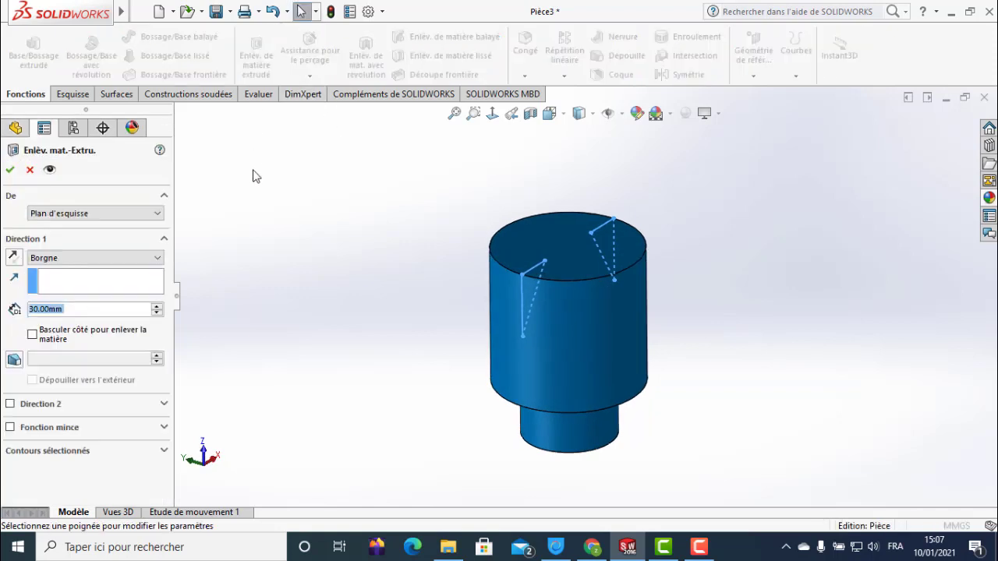
{"action": "left_click", "coordinate": [84, 258]}
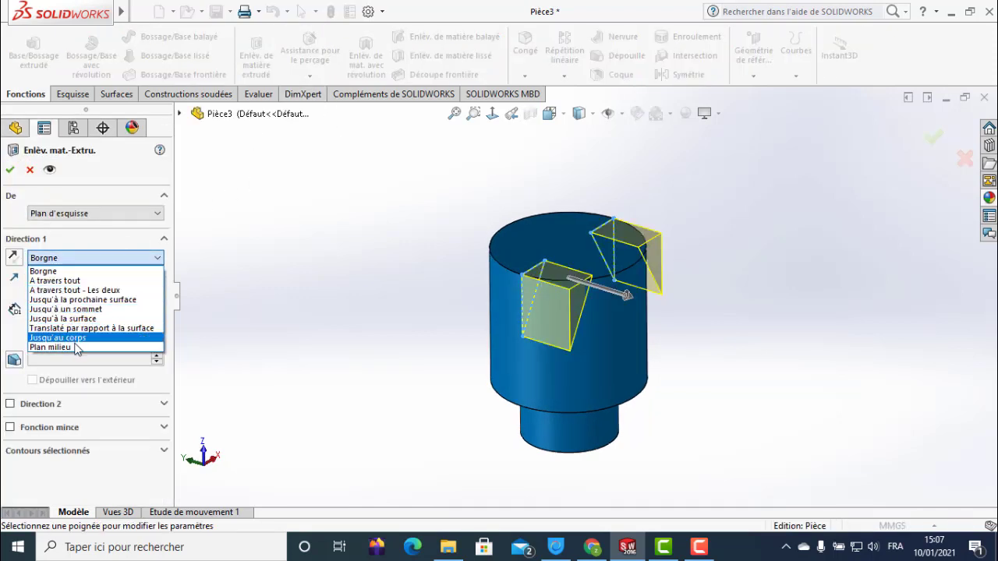
{"action": "left_click", "coordinate": [50, 347]}
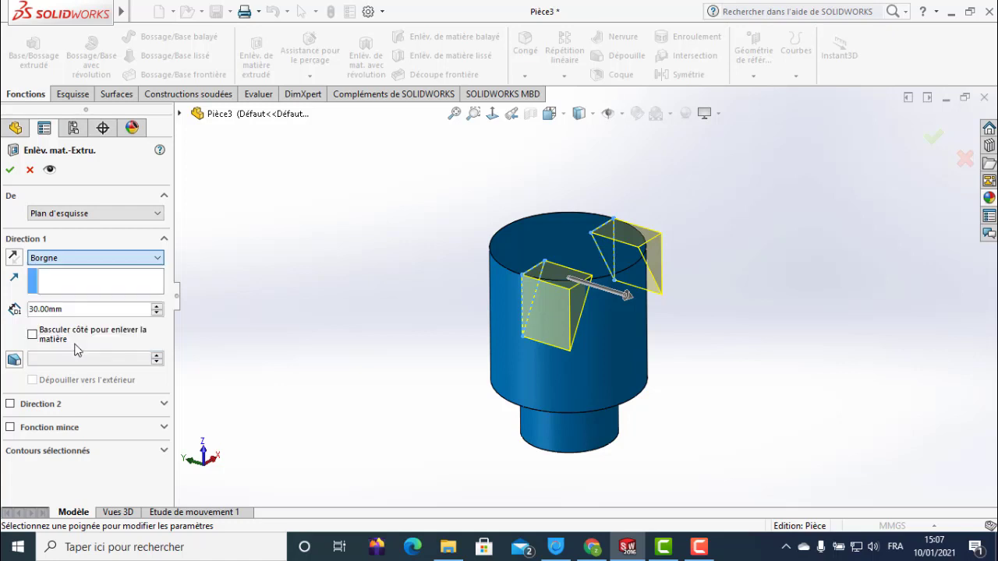
{"action": "left_click", "coordinate": [158, 308]}
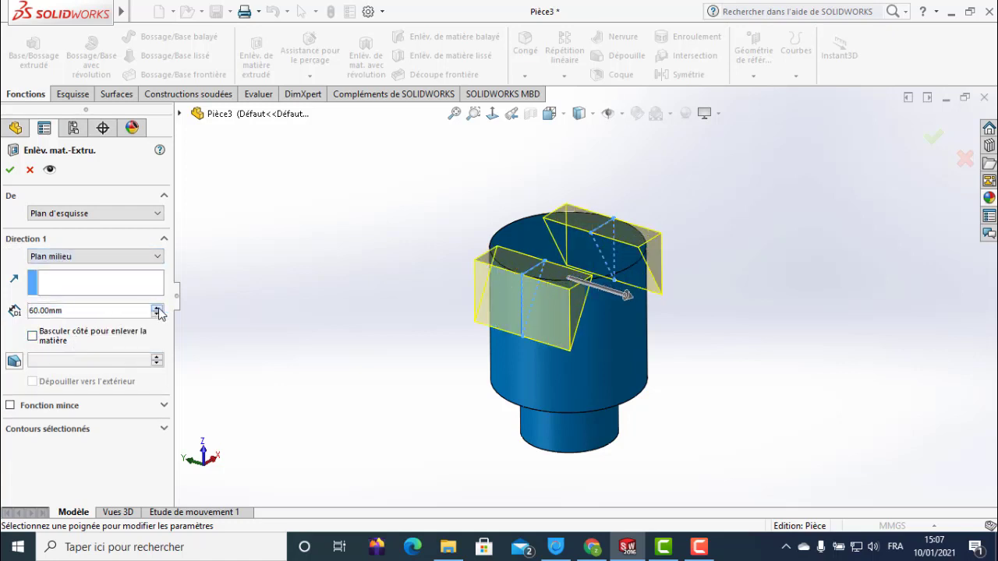
{"action": "left_click", "coordinate": [14, 169]}
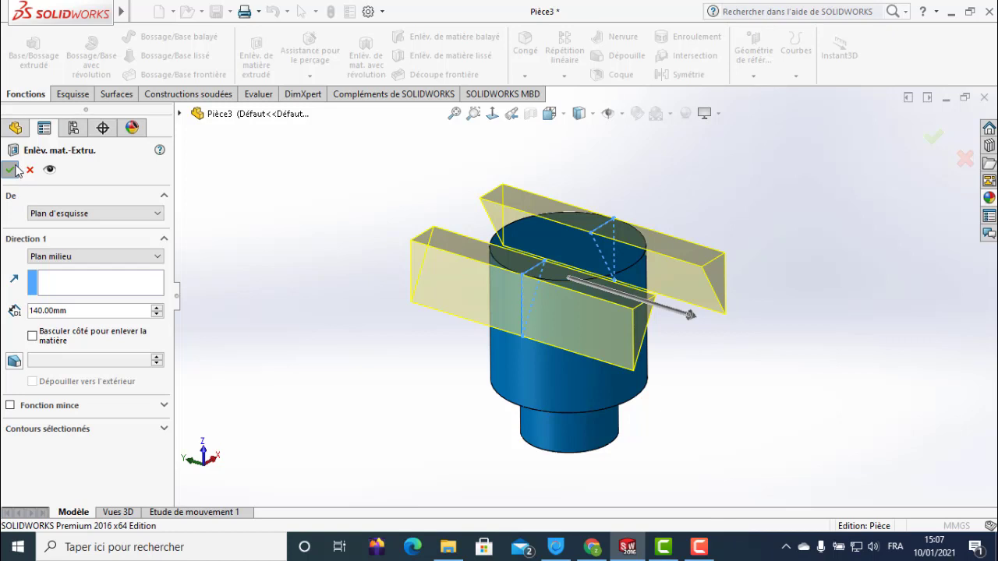
{"action": "mouse_move", "coordinate": [351, 224]}
{"action": "middle_mouse_down"}
{"action": "mouse_move", "coordinate": [415, 232]}
{"action": "mouse_move", "coordinate": [461, 285]}
{"action": "mouse_move", "coordinate": [486, 263]}
{"action": "mouse_move", "coordinate": [478, 260]}
{"action": "middle_mouse_up"}
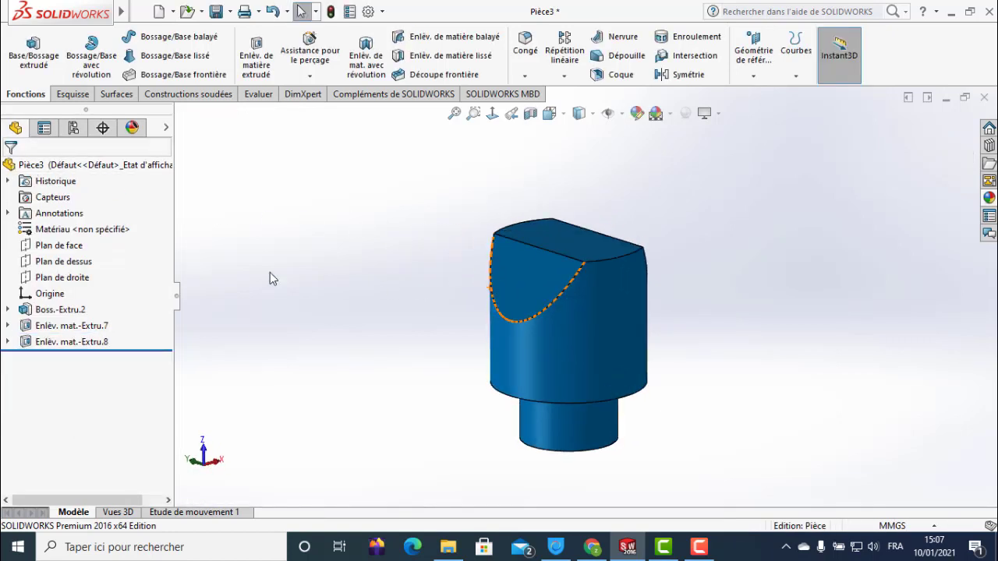
Start a sketch on the top plane and draw a corner rectangle over the part's top
{"action": "left_click", "coordinate": [62, 261]}
{"action": "left_click", "coordinate": [73, 236]}
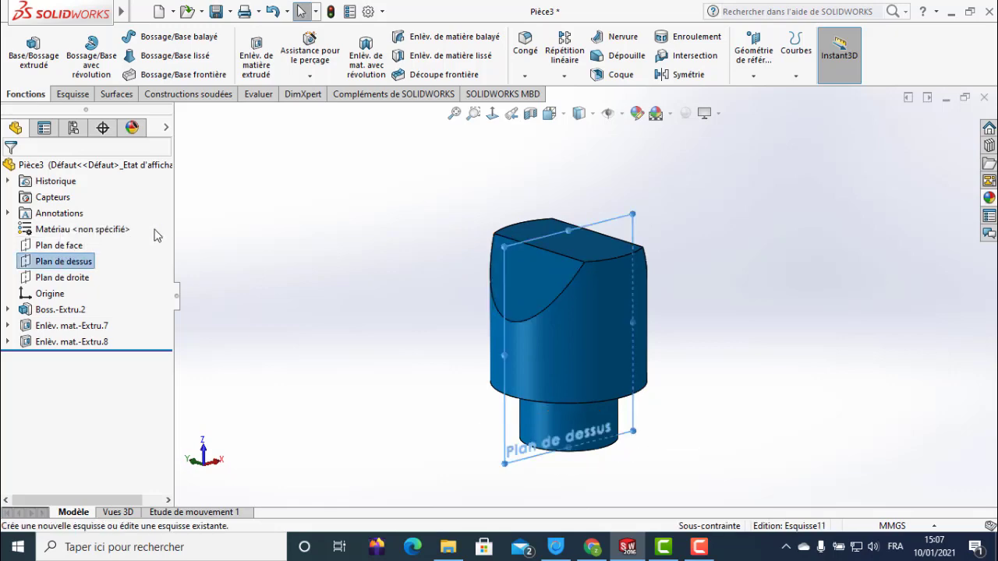
{"action": "left_click", "coordinate": [492, 114]}
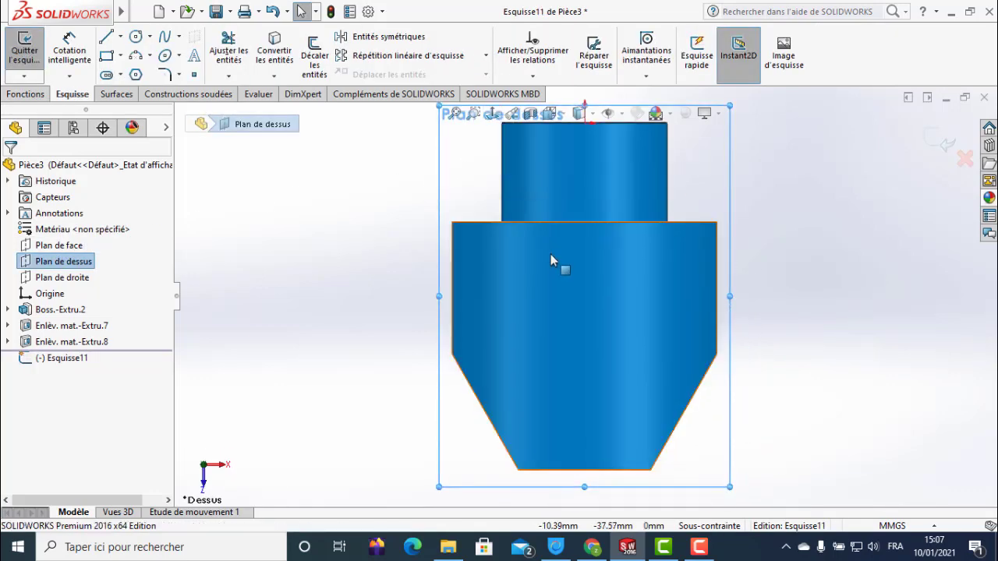
{"action": "left_click", "coordinate": [494, 114]}
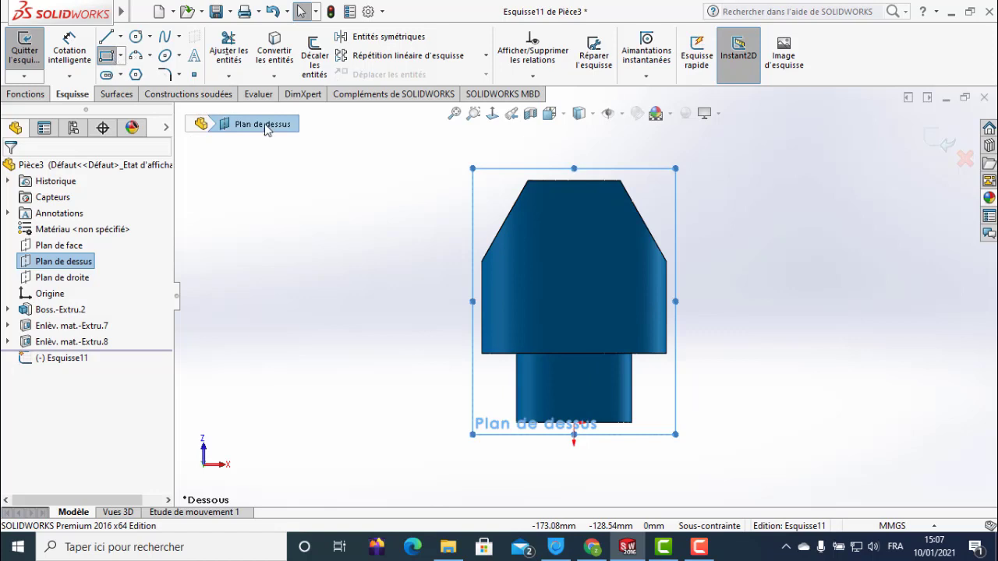
{"action": "left_click", "coordinate": [537, 138]}
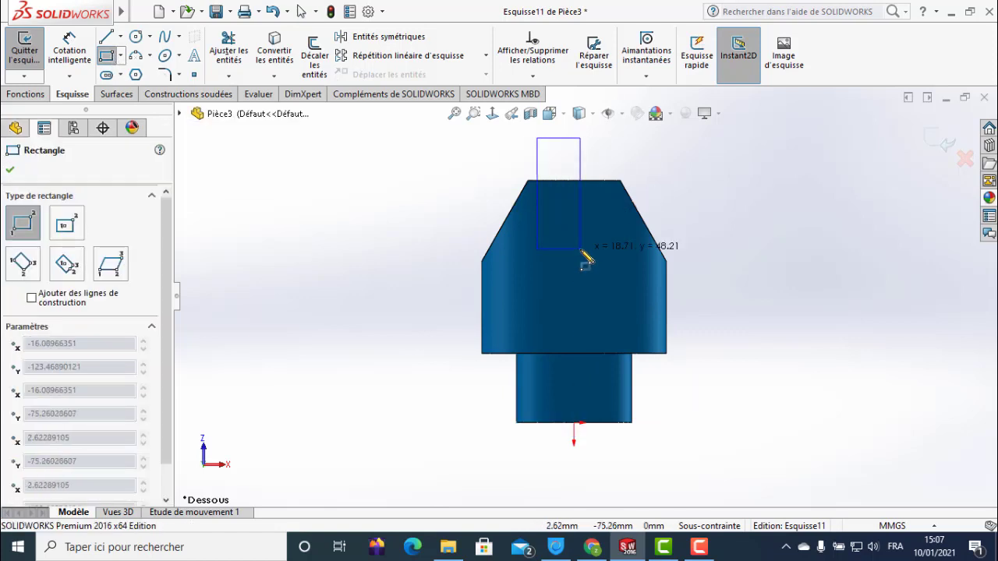
{"action": "left_click", "coordinate": [617, 307]}
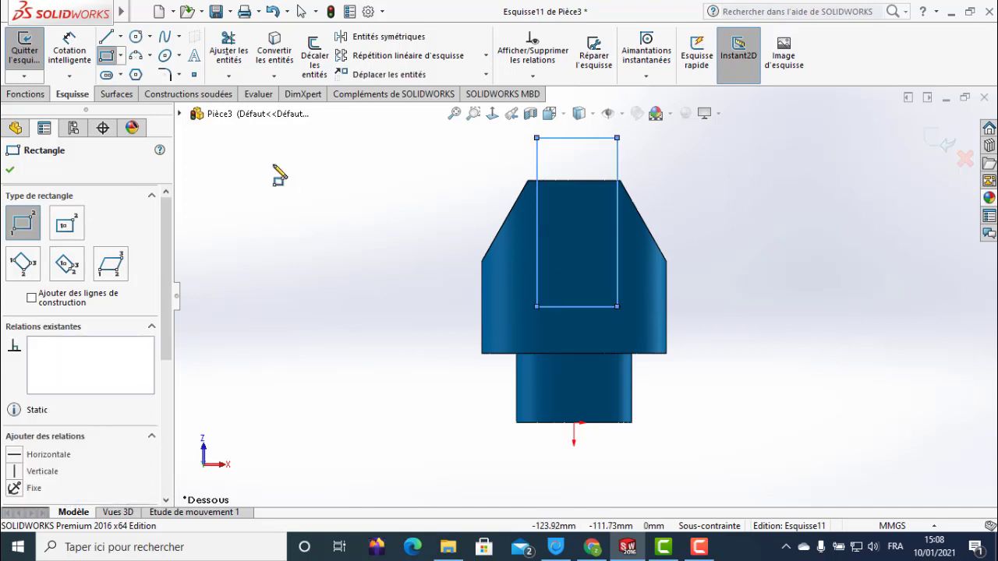
Add a vertical construction line from the rectangle's bottom midpoint down to the part's bottom
{"action": "left_click", "coordinate": [125, 73]}
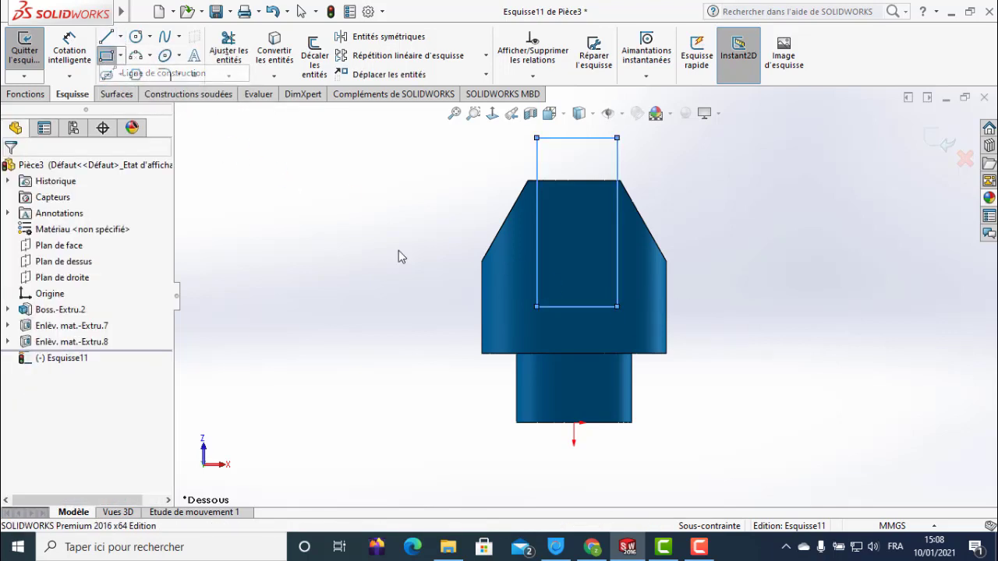
{"action": "left_click", "coordinate": [577, 307]}
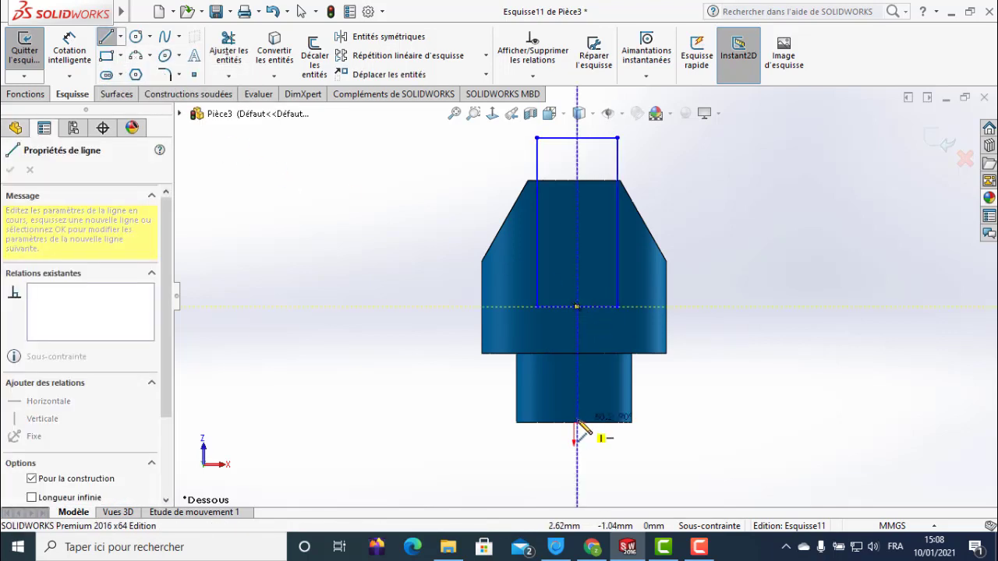
{"action": "left_click", "coordinate": [573, 423]}
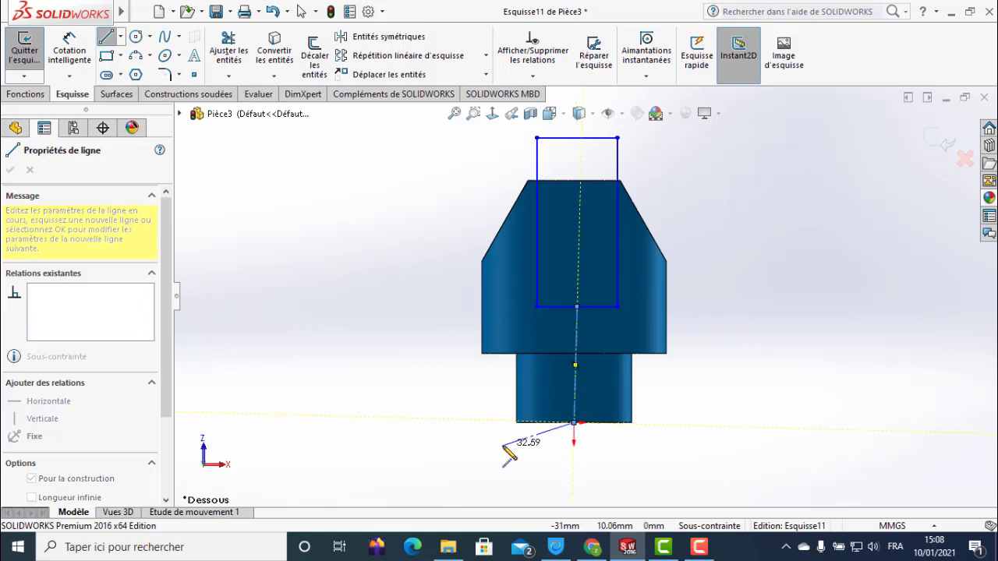
{"action": "key", "text": "Escape"}
{"action": "left_click", "coordinate": [102, 38]}
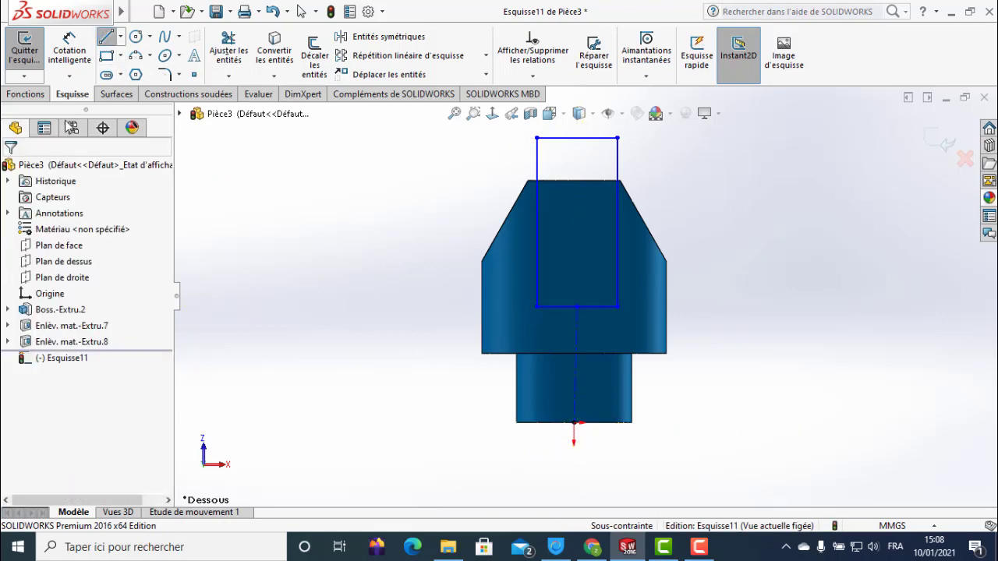
{"action": "left_click", "coordinate": [17, 171]}
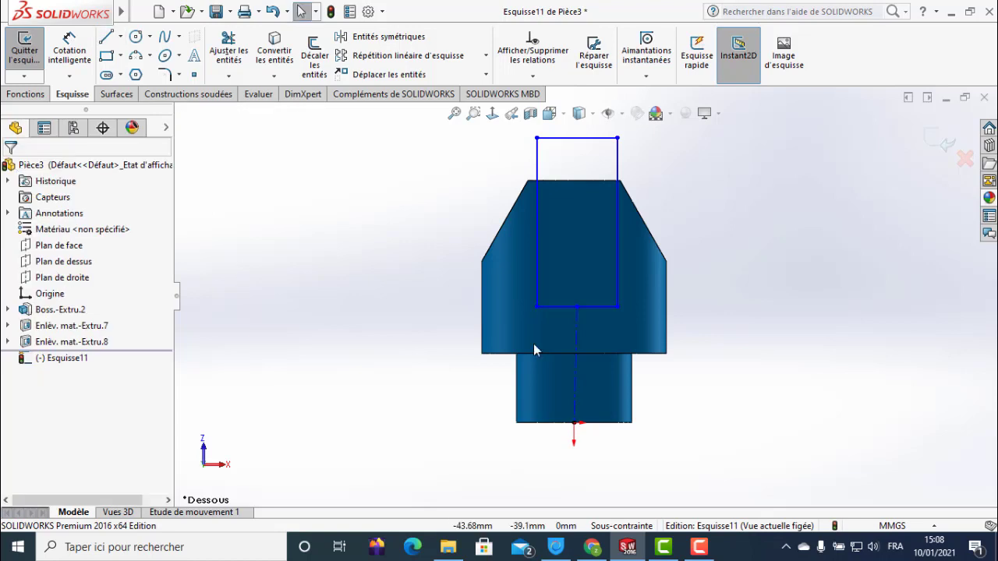
{"action": "left_click", "coordinate": [576, 347]}
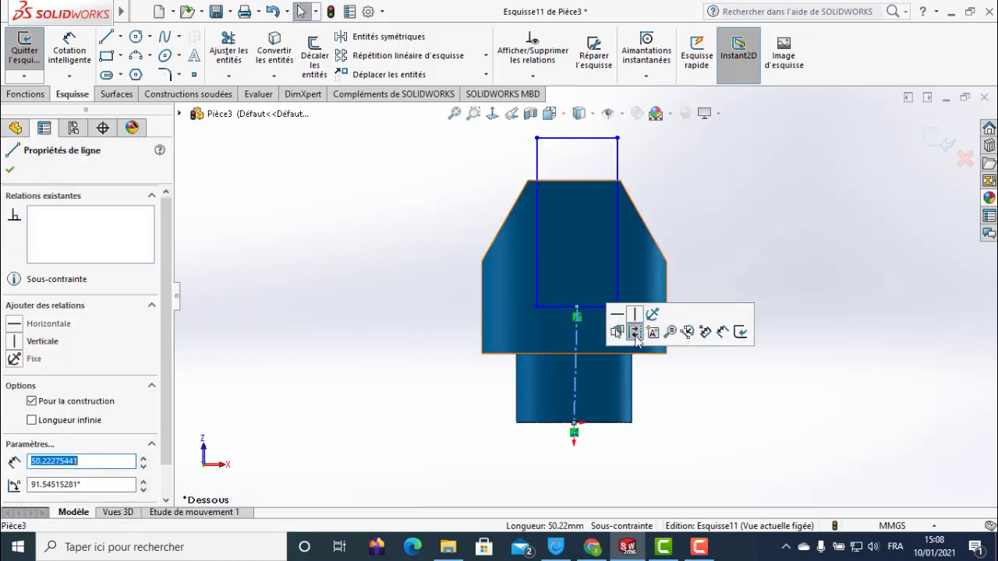
{"action": "left_click", "coordinate": [628, 329]}
{"action": "left_click", "coordinate": [270, 177]}
Add a 60 mm dimension from the part's top edge to the rectangle's bottom line
{"action": "left_click", "coordinate": [69, 48]}
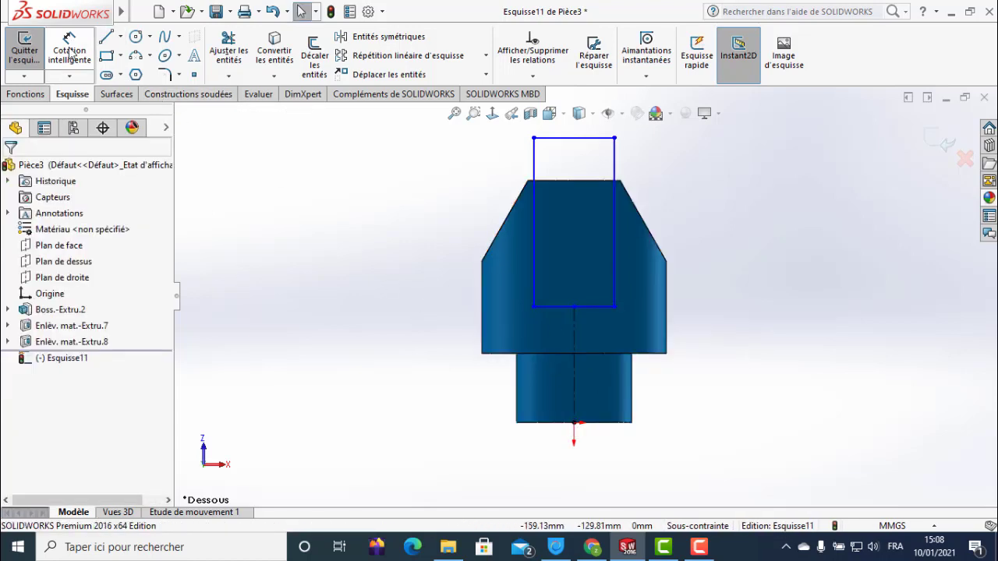
{"action": "left_click", "coordinate": [601, 185]}
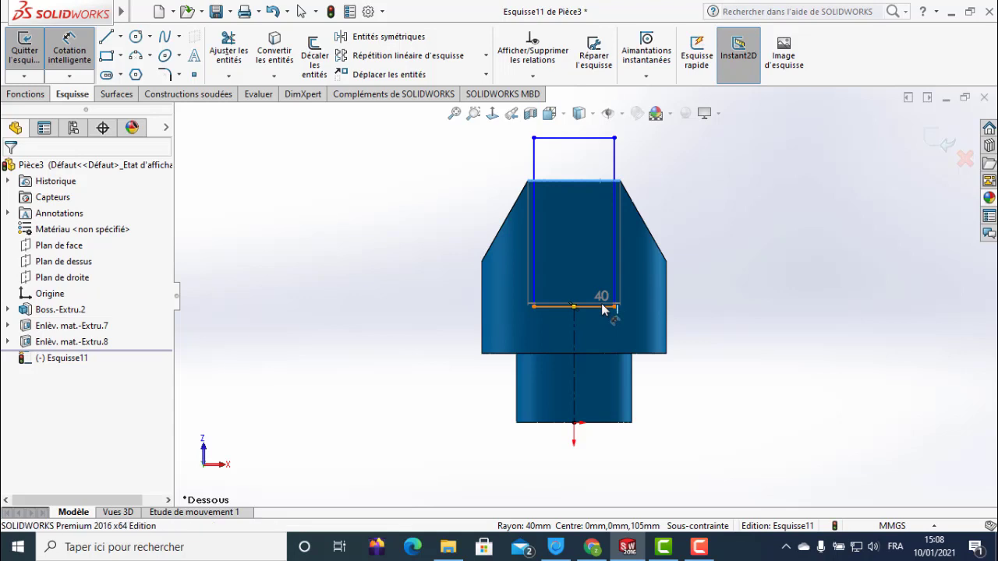
{"action": "left_click", "coordinate": [604, 308]}
{"action": "left_click", "coordinate": [700, 277]}
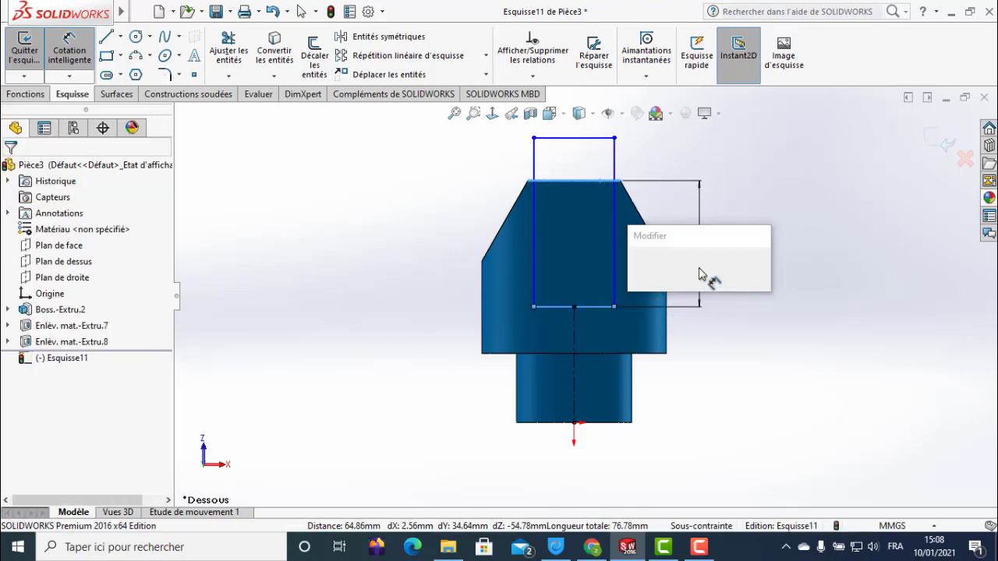
{"action": "left_click", "coordinate": [698, 267]}
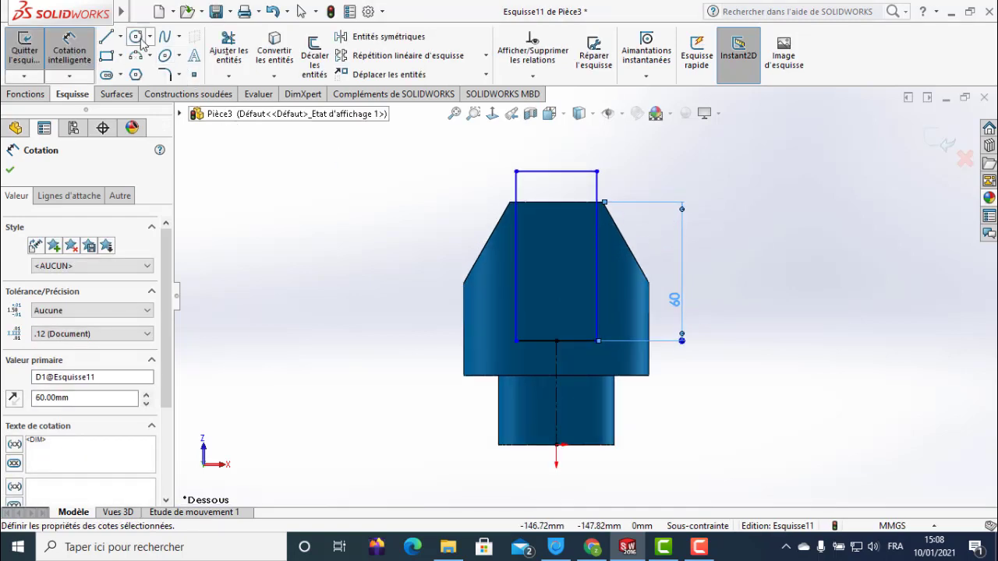
{"action": "left_click", "coordinate": [136, 37]}
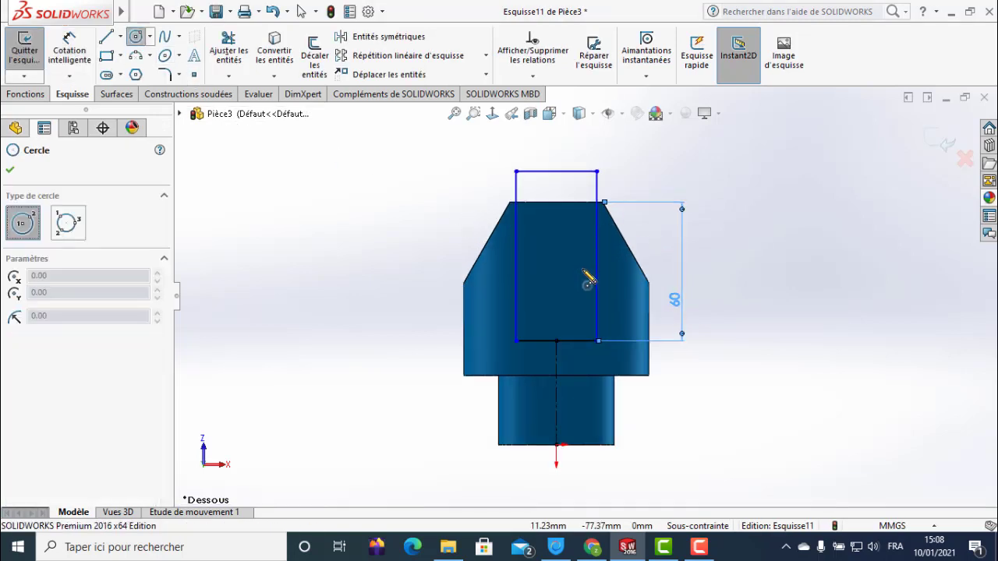
Draw a circle on the vertical axis tangent to the rectangle's side and dimension it Ø40 mm
{"action": "left_click", "coordinate": [558, 258]}
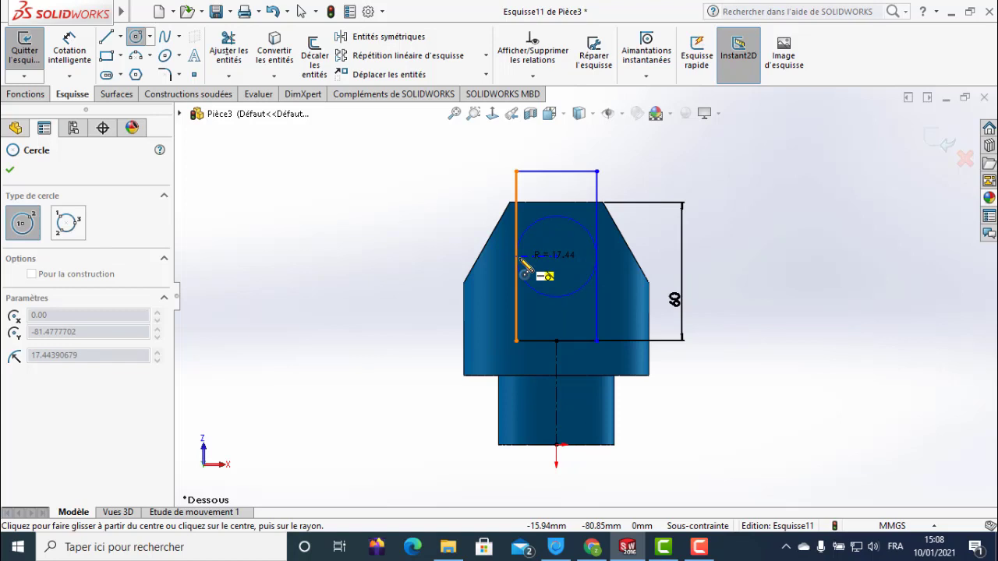
{"action": "left_click", "coordinate": [519, 259]}
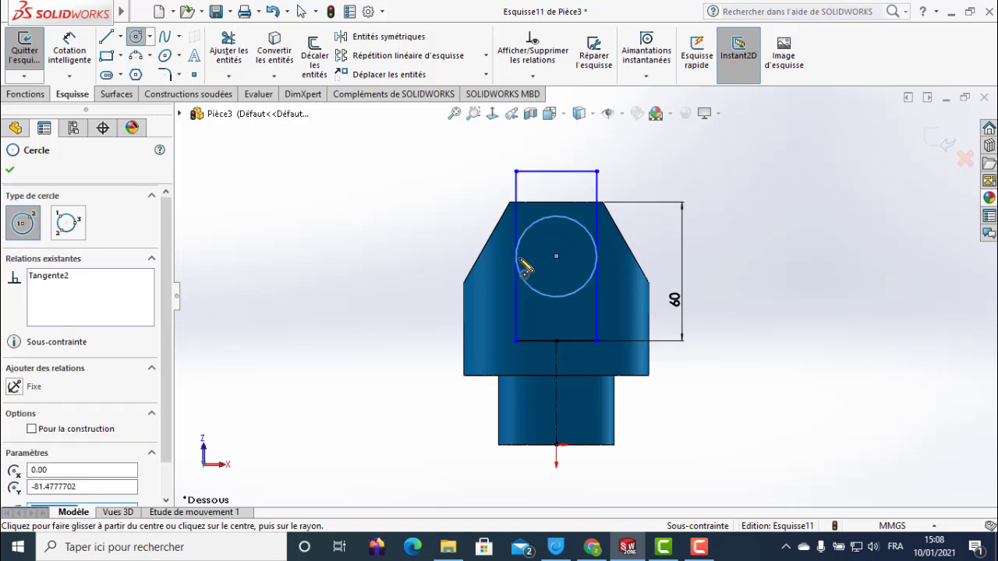
{"action": "left_click", "coordinate": [72, 60]}
{"action": "left_click", "coordinate": [596, 243]}
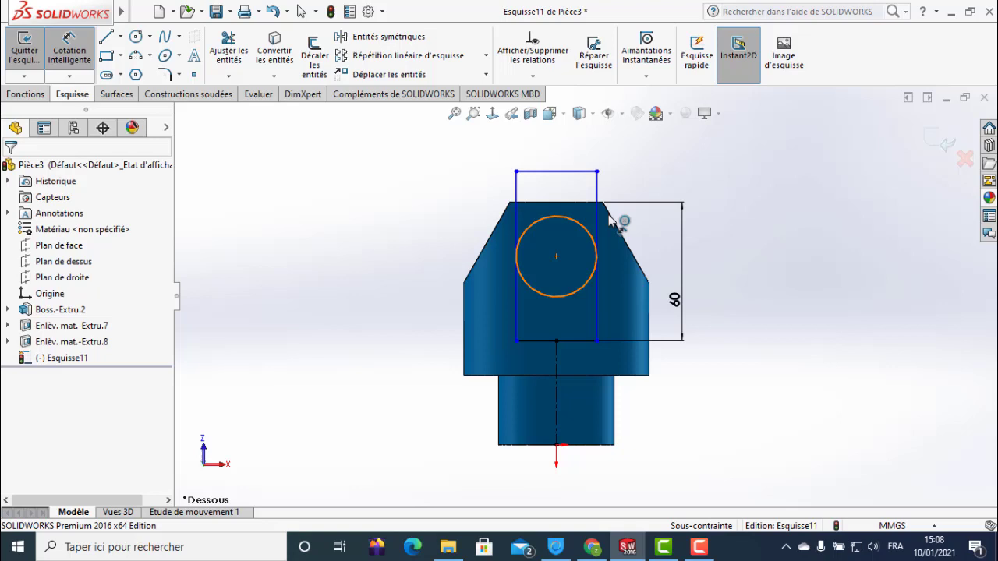
{"action": "left_click", "coordinate": [646, 179]}
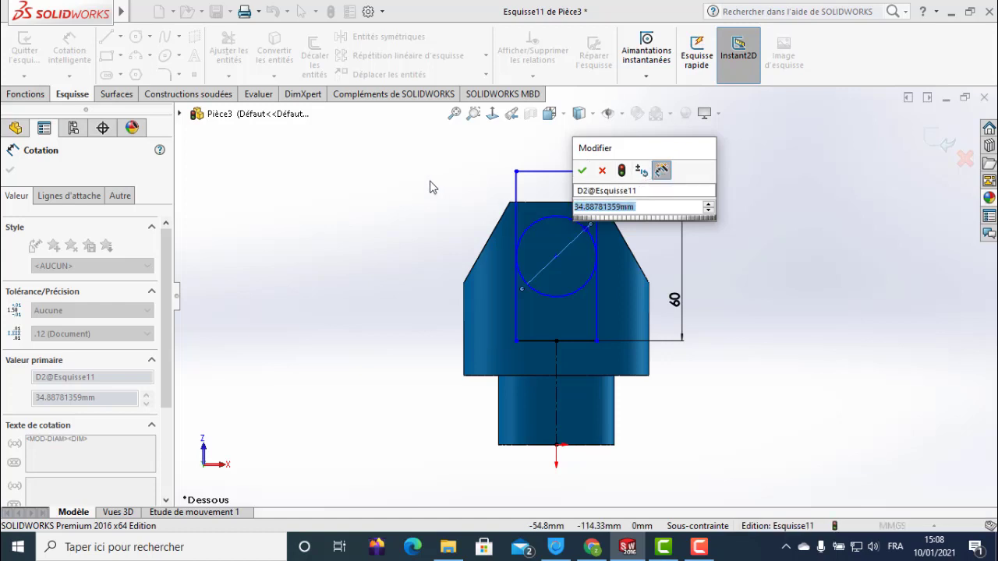
{"action": "type", "text": "40"}
{"action": "key", "text": "Return"}
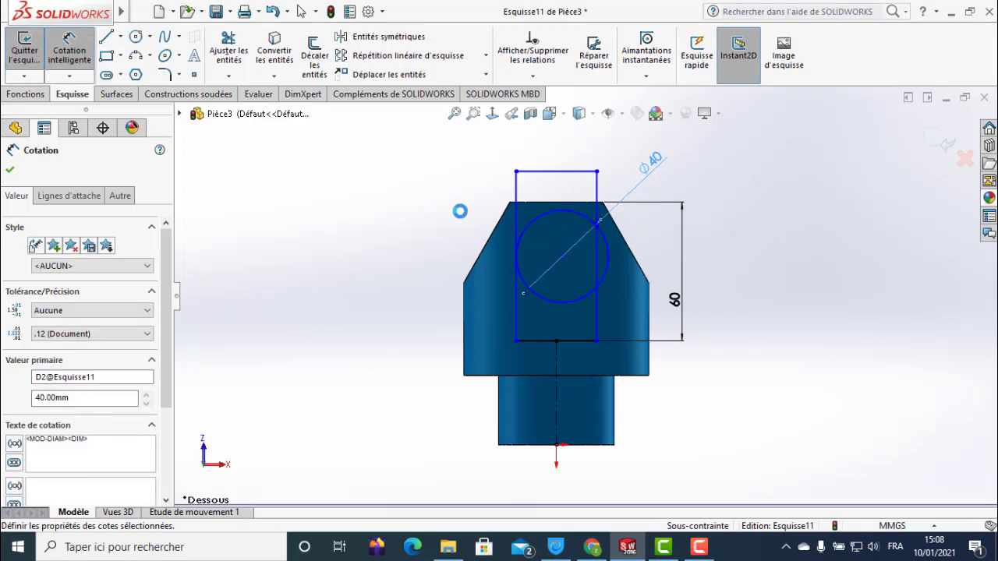
Dimension the rectangle's top line to 40 mm wide
{"action": "left_click", "coordinate": [569, 169]}
{"action": "left_click", "coordinate": [569, 156]}
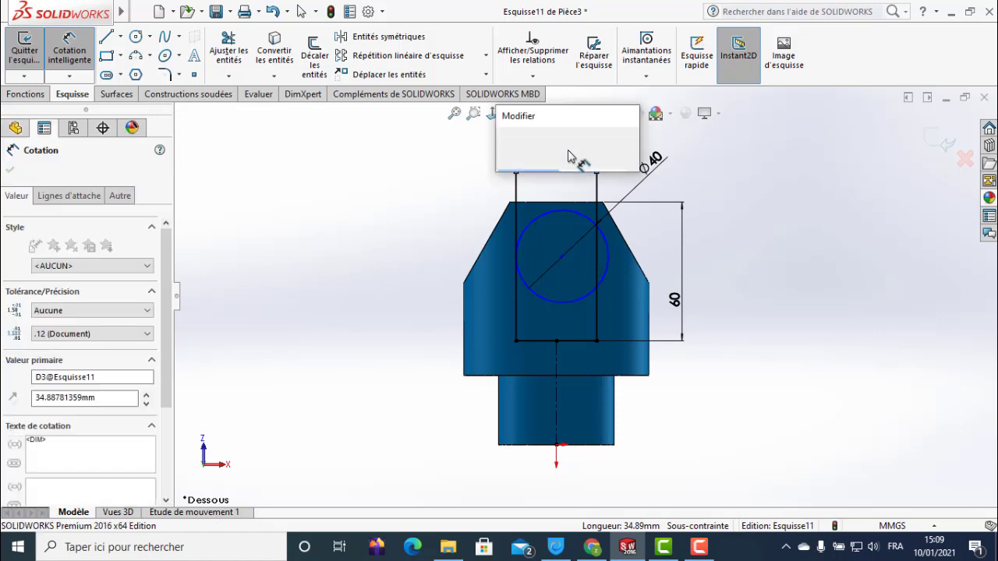
{"action": "type", "text": "40"}
{"action": "key", "text": "Return"}
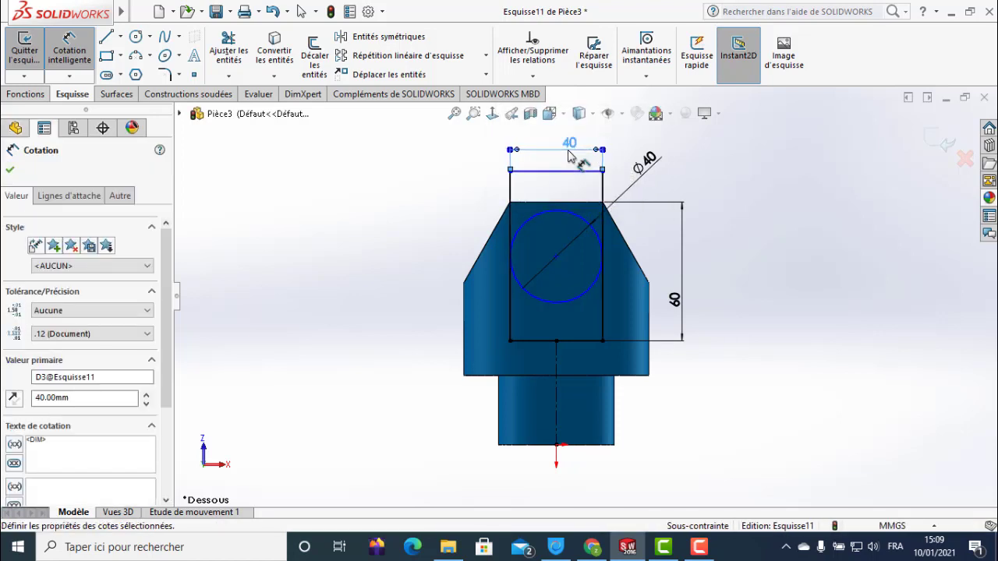
{"action": "key", "text": "Escape"}
Try a vertical relation between the circle centre and bottom midpoint, then undo it
{"action": "left_click", "coordinate": [555, 258]}
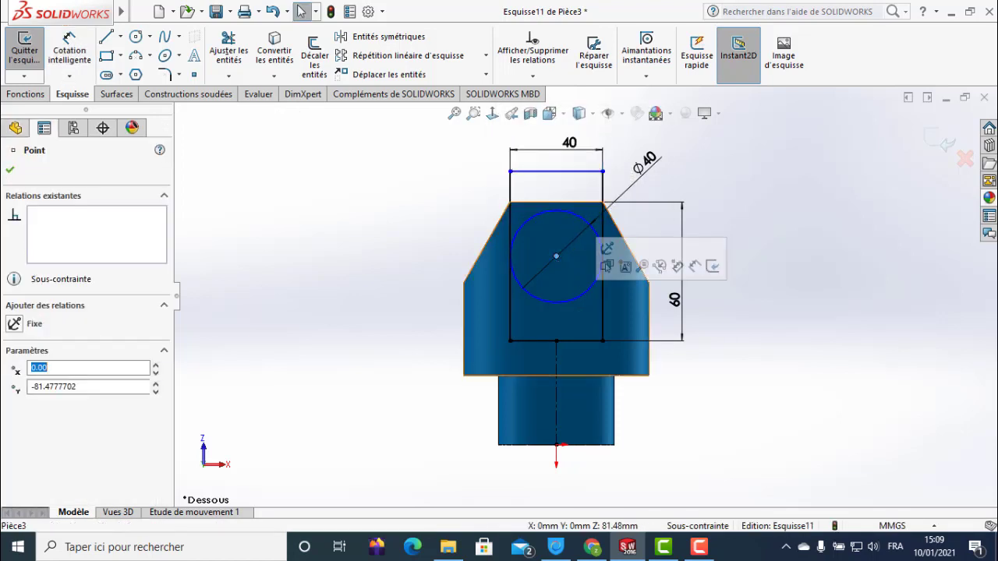
{"action": "left_click", "coordinate": [556, 340], "text": "ctrl"}
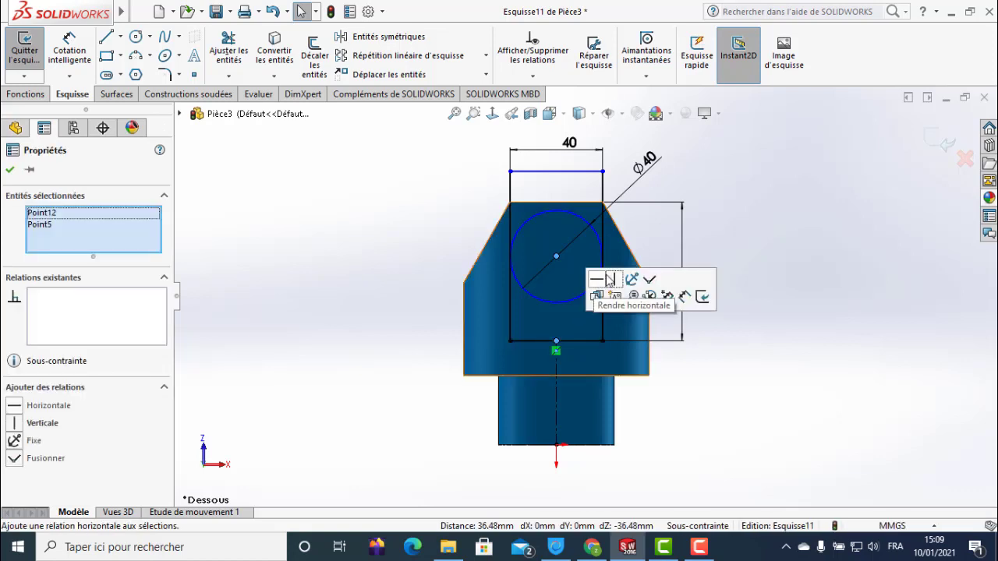
{"action": "left_click", "coordinate": [613, 282]}
{"action": "left_click", "coordinate": [408, 252]}
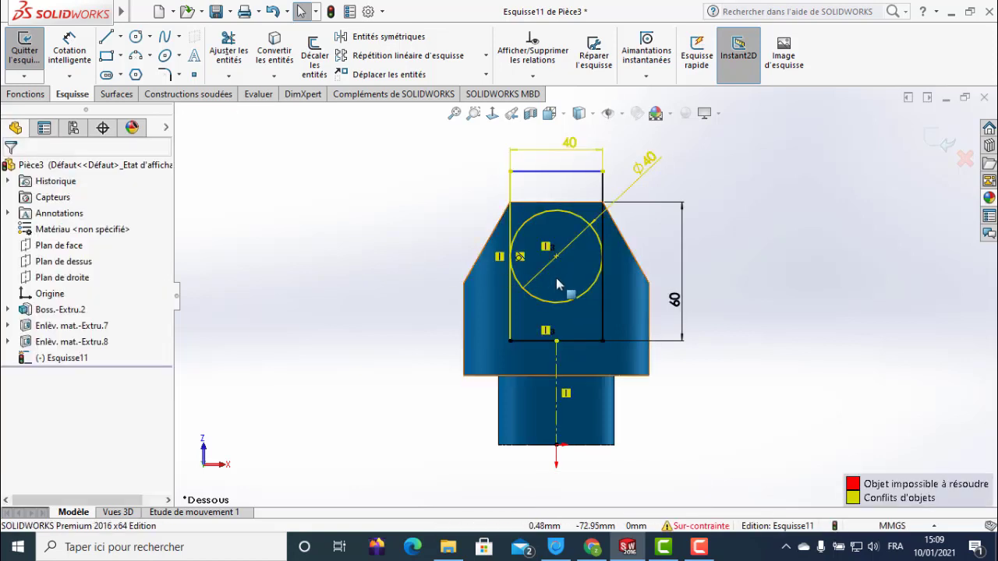
{"action": "key", "text": "ctrl+z"}
{"action": "left_click", "coordinate": [374, 257]}
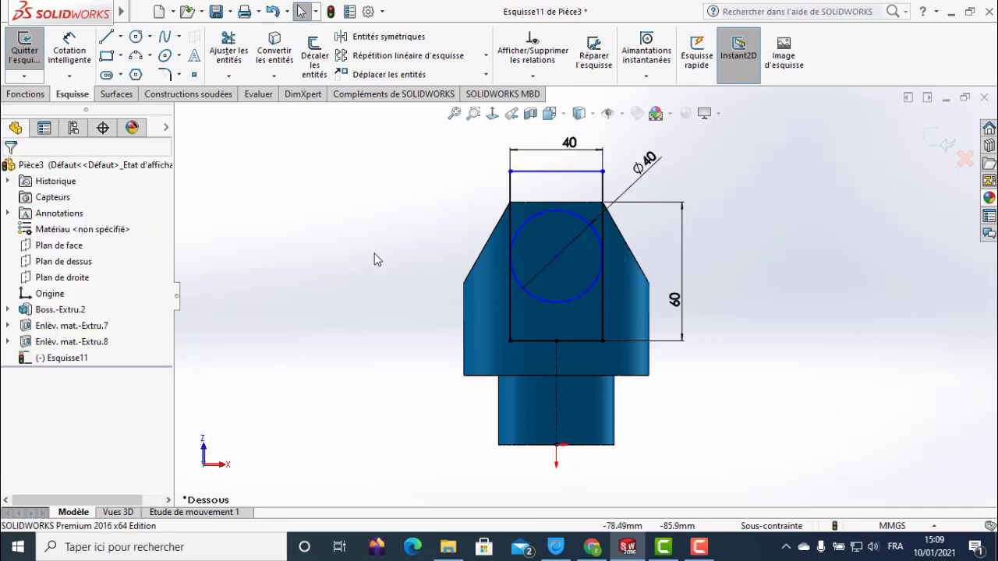
Dimension the circle centre 30 mm above the rectangle's bottom edge
{"action": "key", "text": "d"}
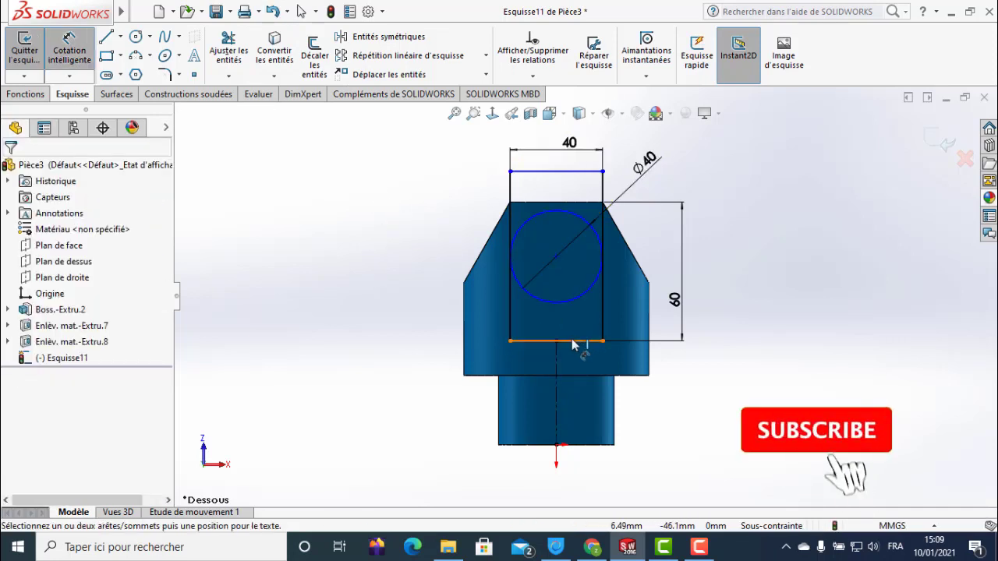
{"action": "left_click", "coordinate": [569, 301]}
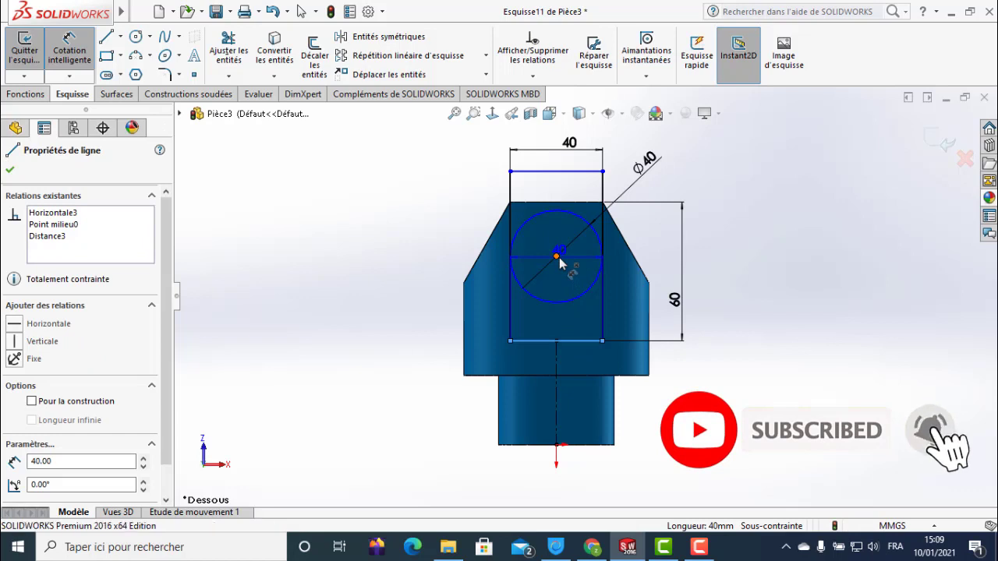
{"action": "left_click", "coordinate": [556, 256]}
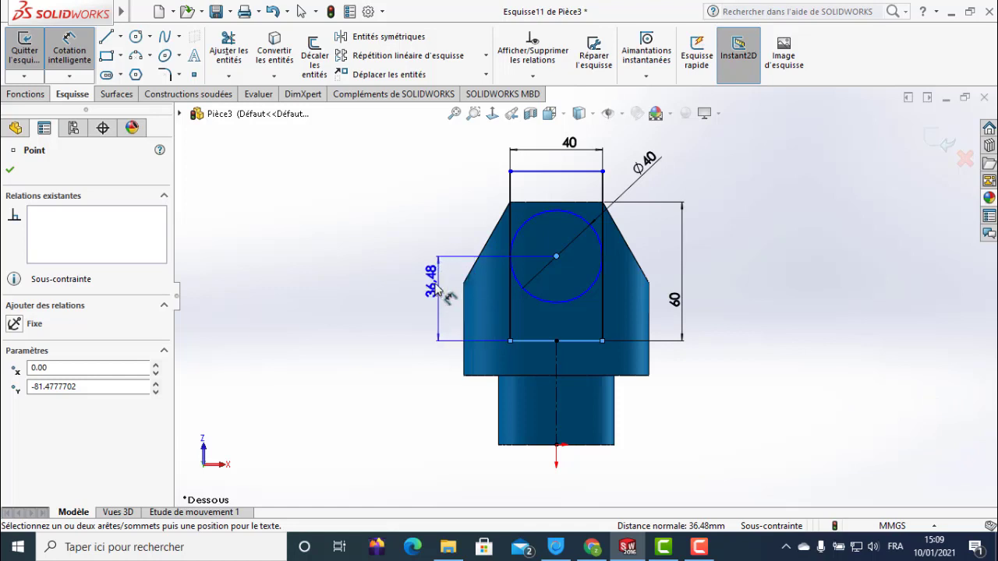
{"action": "left_click", "coordinate": [436, 291]}
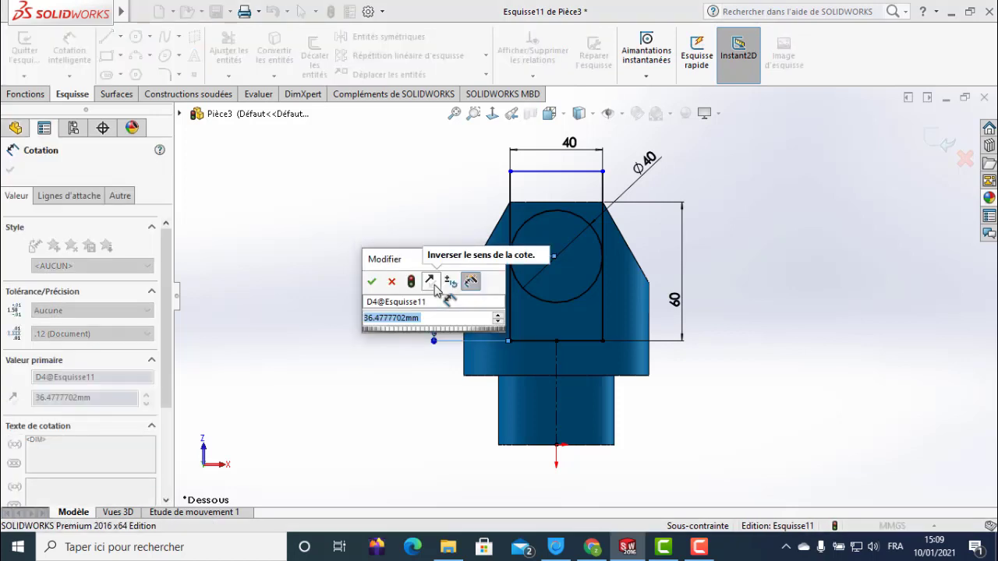
{"action": "type", "text": "30"}
{"action": "key", "text": "Return"}
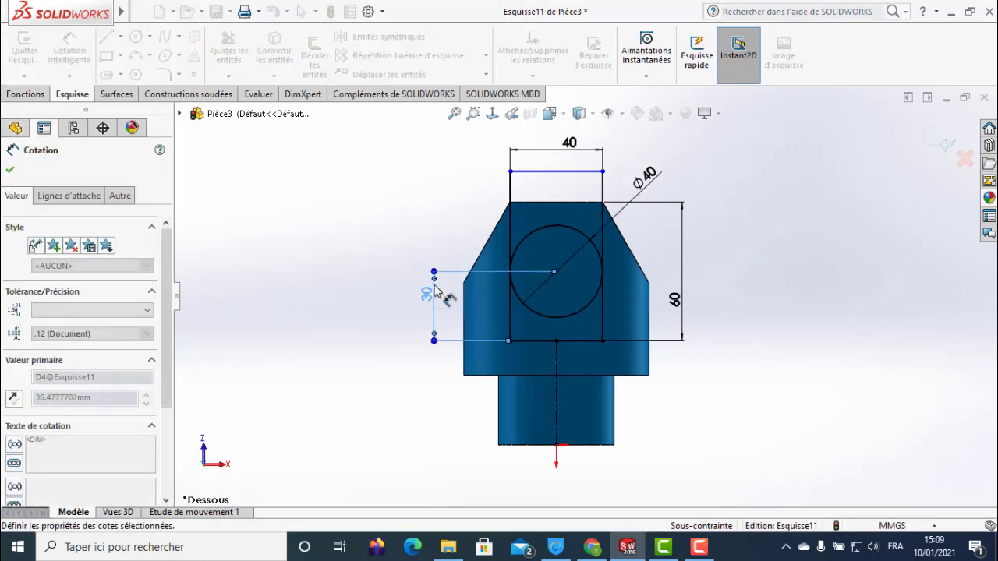
Trim the excess to leave the arched slot outline and exit the sketch
{"action": "left_click", "coordinate": [229, 53]}
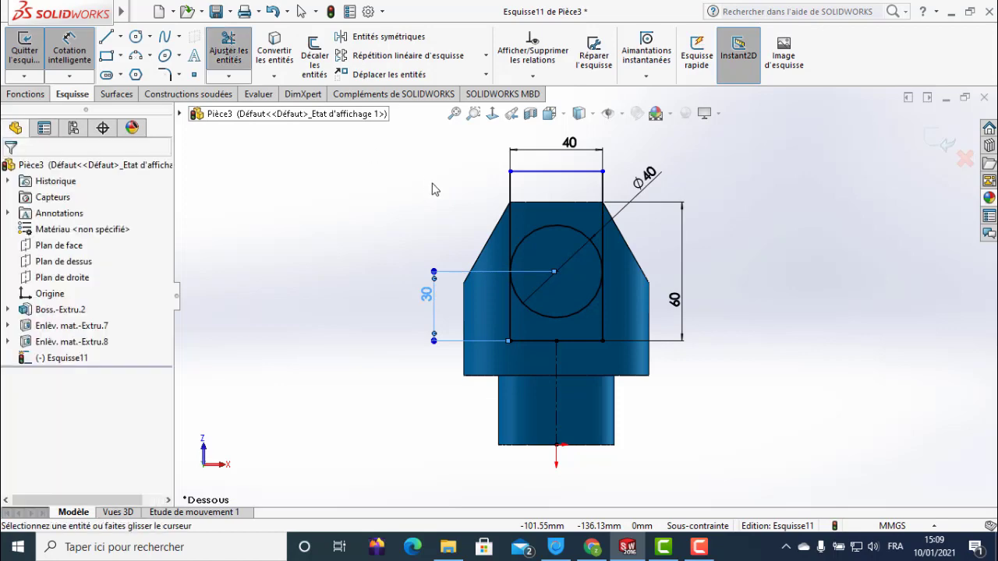
{"action": "left_click_drag", "start_coordinate": [491, 221], "coordinate": [548, 295]}
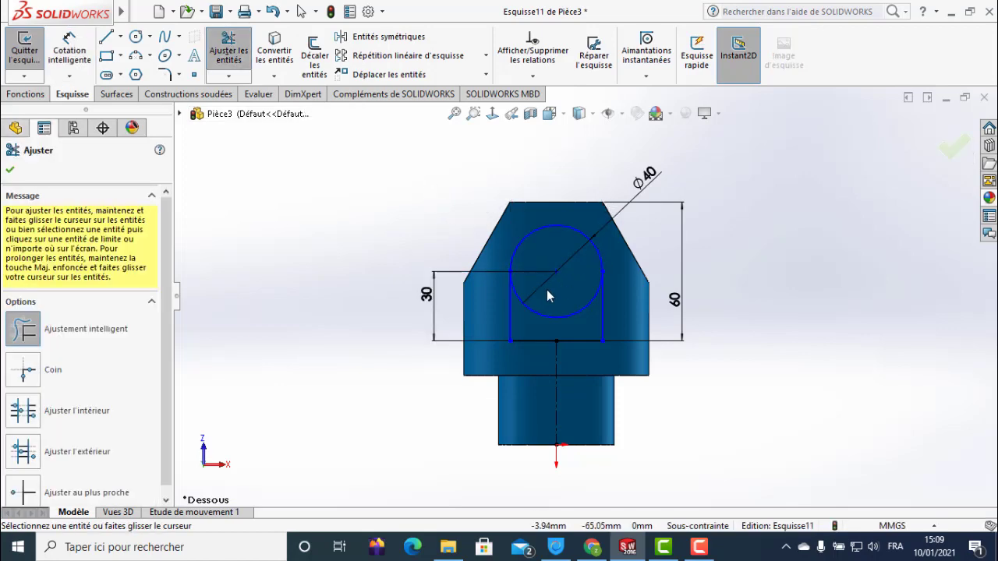
{"action": "left_click", "coordinate": [24, 47]}
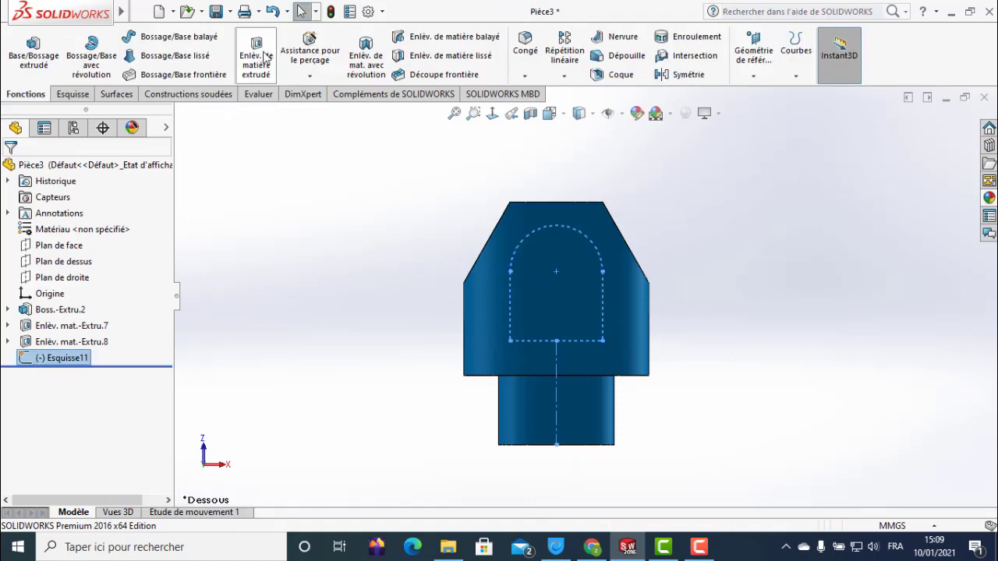
Extrude-cut the arched sketch with a Mid Plane end condition, 150 mm deep
{"action": "left_click", "coordinate": [257, 53]}
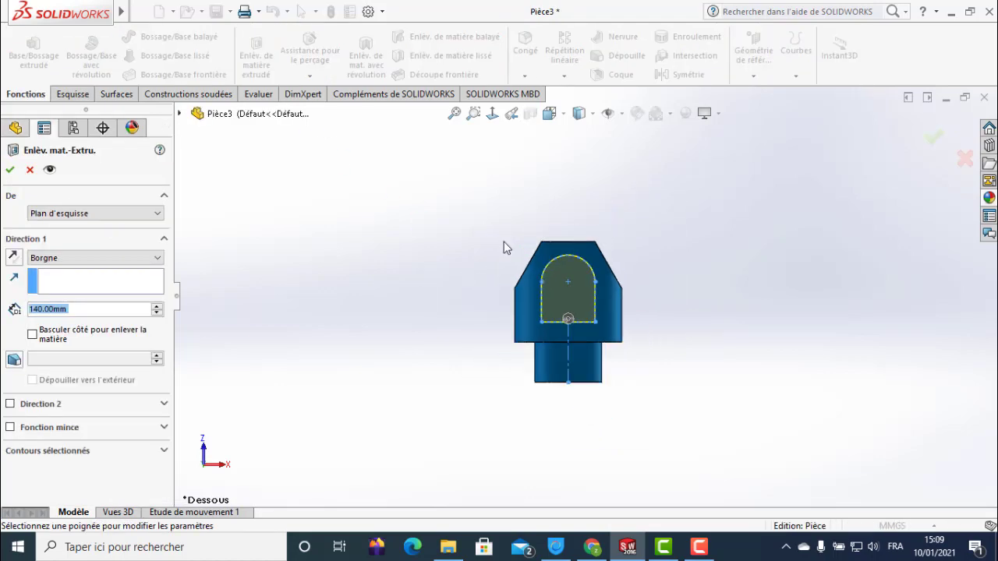
{"action": "left_click", "coordinate": [55, 258]}
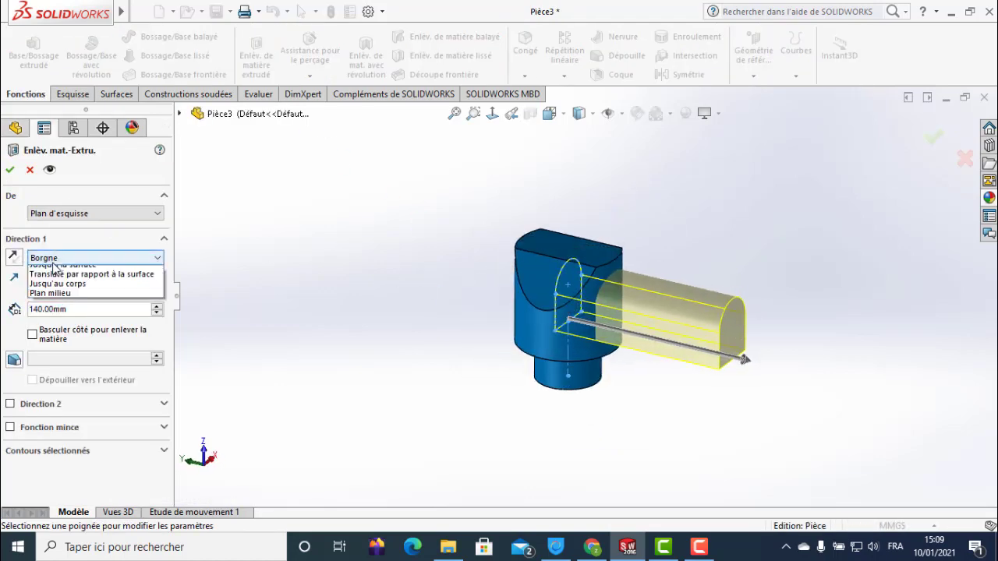
{"action": "left_click", "coordinate": [47, 349]}
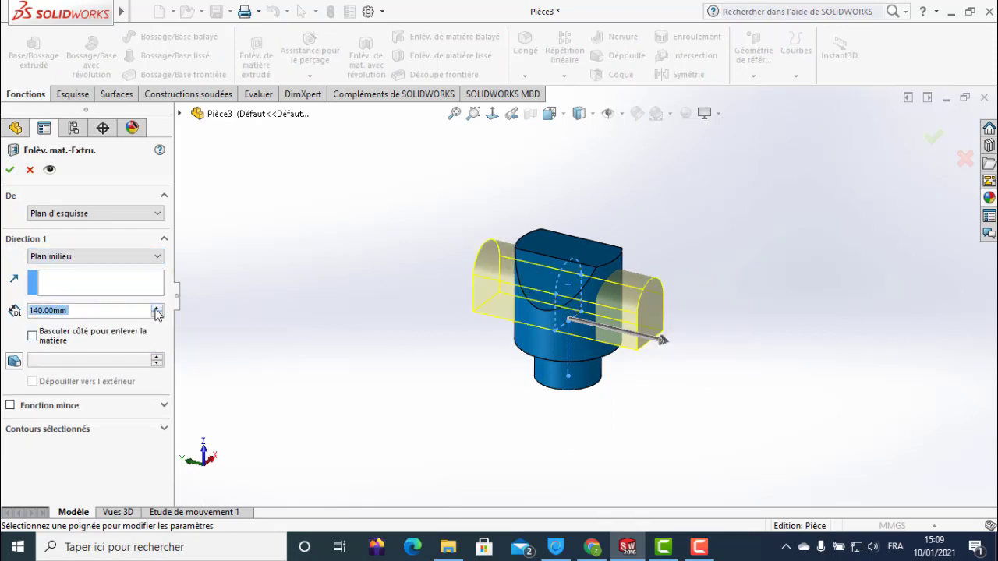
{"action": "left_click", "coordinate": [156, 309]}
{"action": "left_click", "coordinate": [10, 169]}
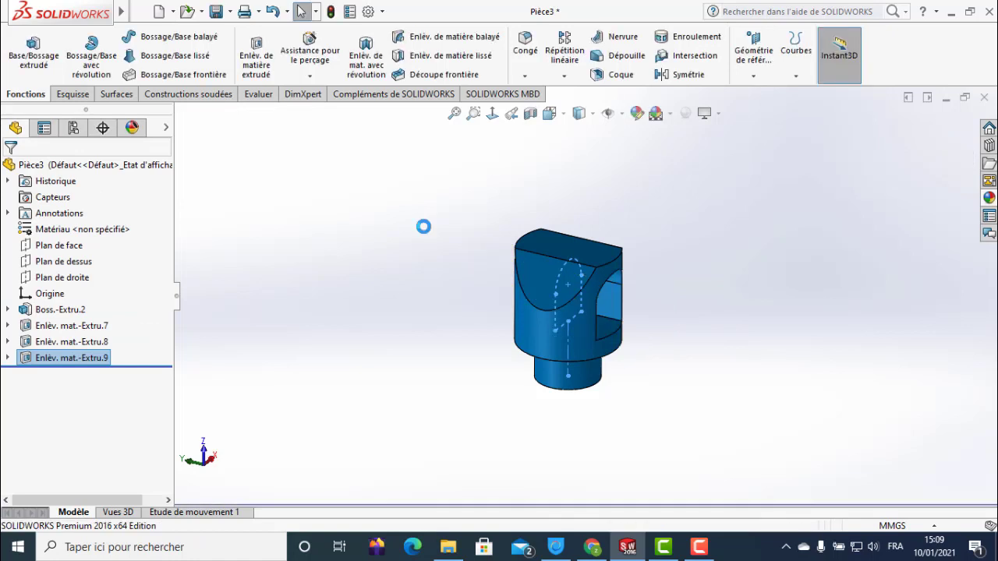
{"action": "mouse_move", "coordinate": [453, 239]}
{"action": "middle_mouse_down"}
{"action": "mouse_move", "coordinate": [399, 211]}
{"action": "mouse_move", "coordinate": [450, 248]}
{"action": "middle_mouse_up"}
Sketch on the top face and draw two corner rectangles, one above and one below the circle
{"action": "left_click", "coordinate": [569, 251]}
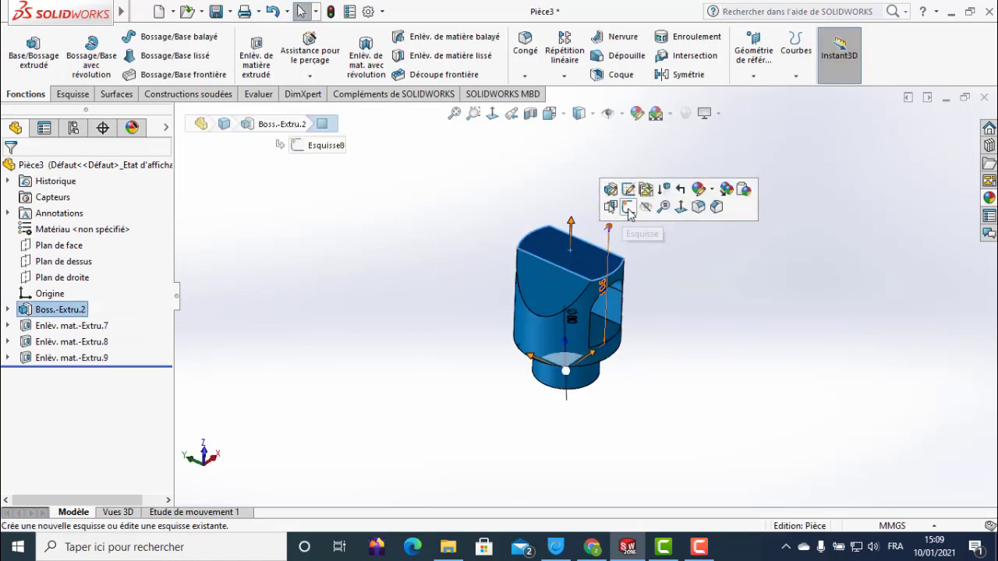
{"action": "left_click", "coordinate": [618, 212]}
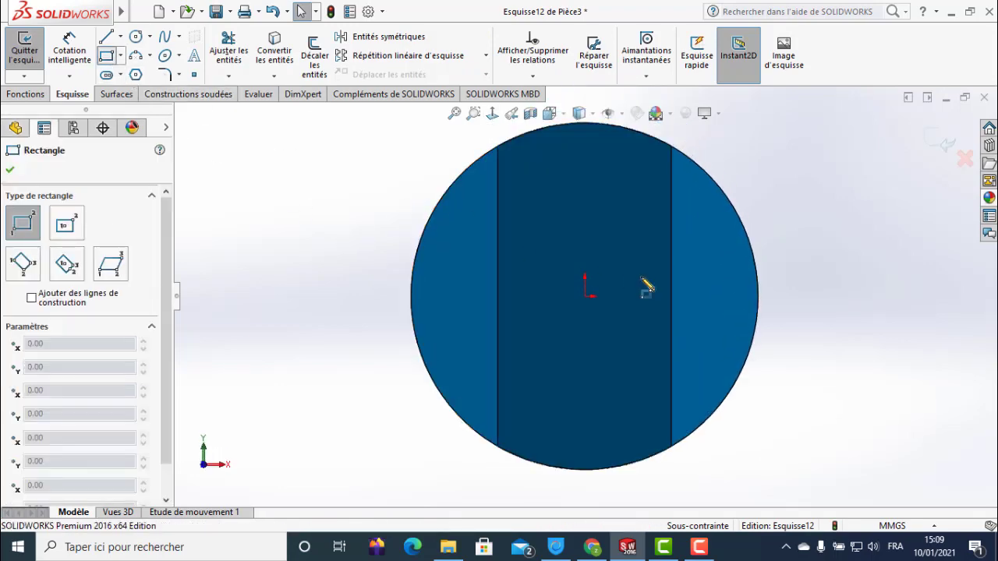
{"action": "left_click", "coordinate": [416, 151]}
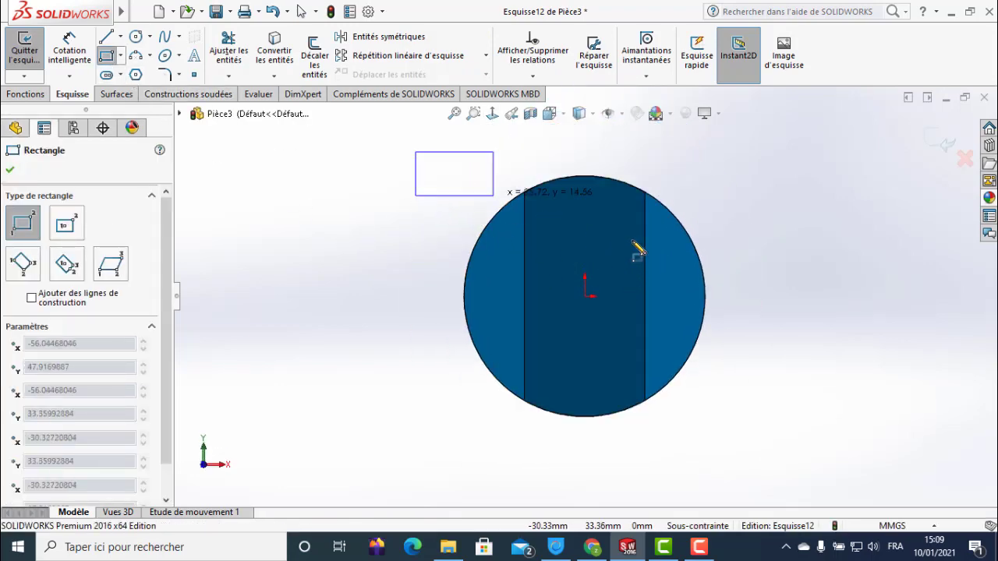
{"action": "left_click", "coordinate": [762, 247]}
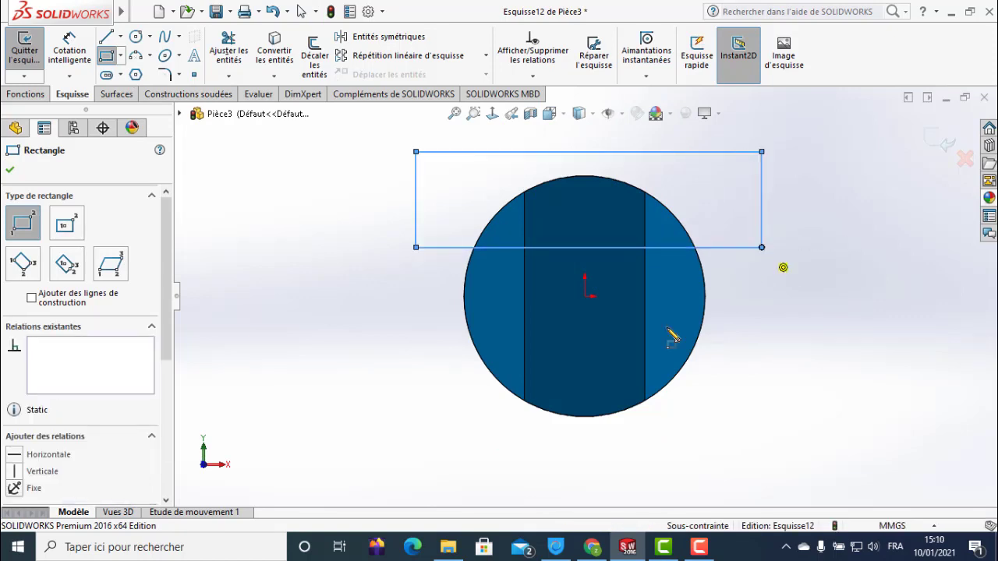
{"action": "left_click", "coordinate": [415, 373]}
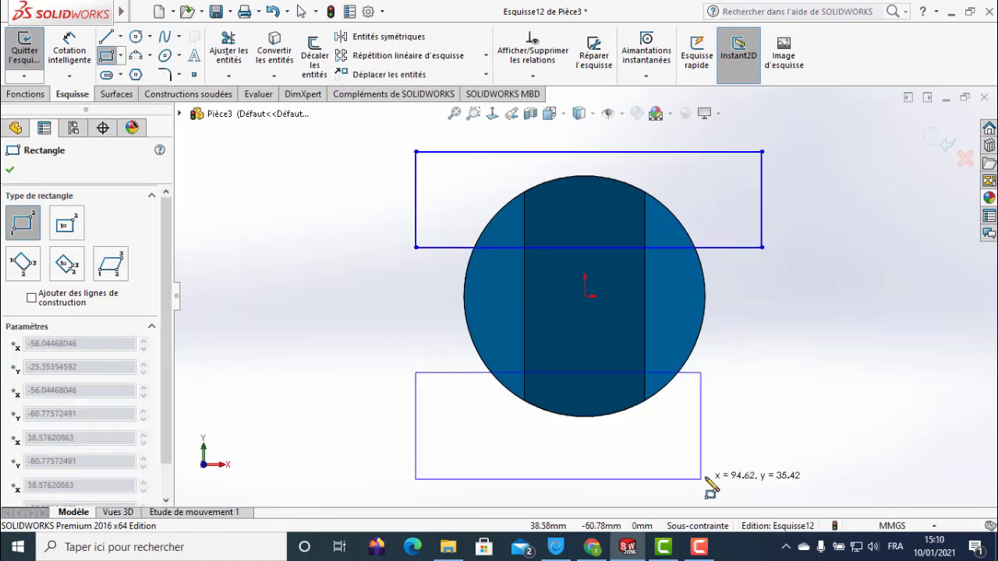
{"action": "left_click", "coordinate": [761, 467]}
{"action": "key", "text": "Escape"}
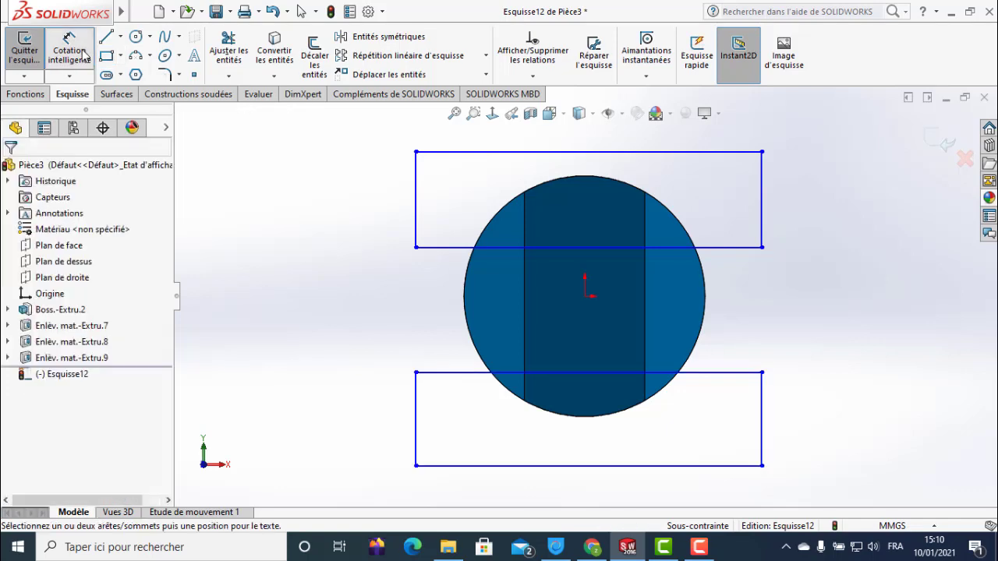
Dimension each rectangle's inner edge 20 mm from the origin and exit the sketch
{"action": "left_click", "coordinate": [86, 55]}
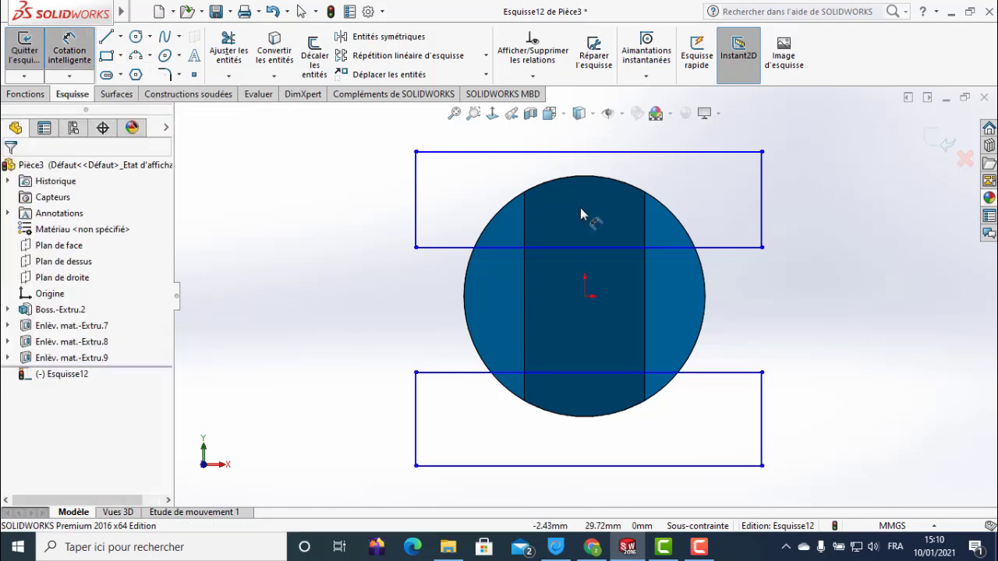
{"action": "left_click", "coordinate": [586, 297]}
{"action": "left_click", "coordinate": [667, 248]}
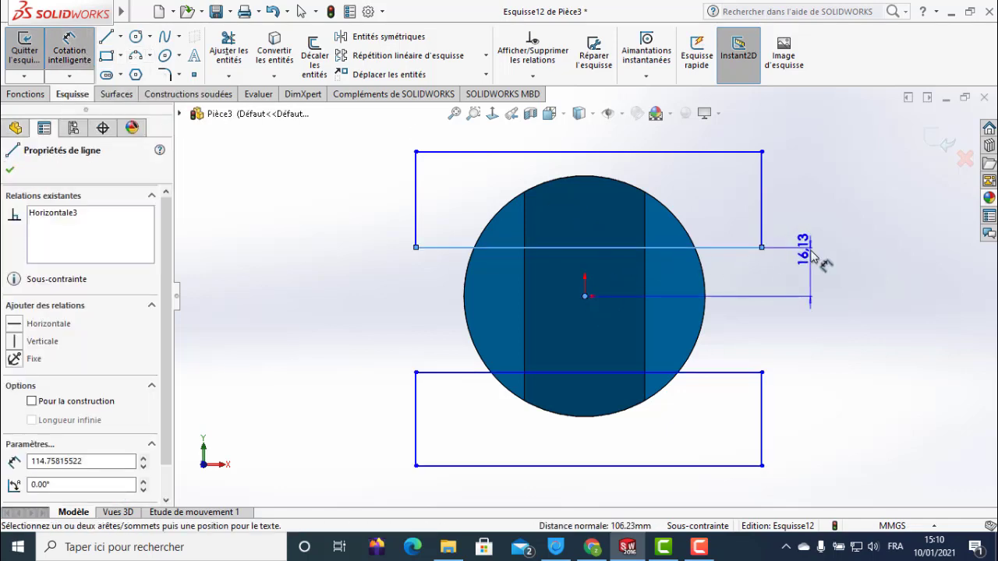
{"action": "left_click", "coordinate": [808, 232]}
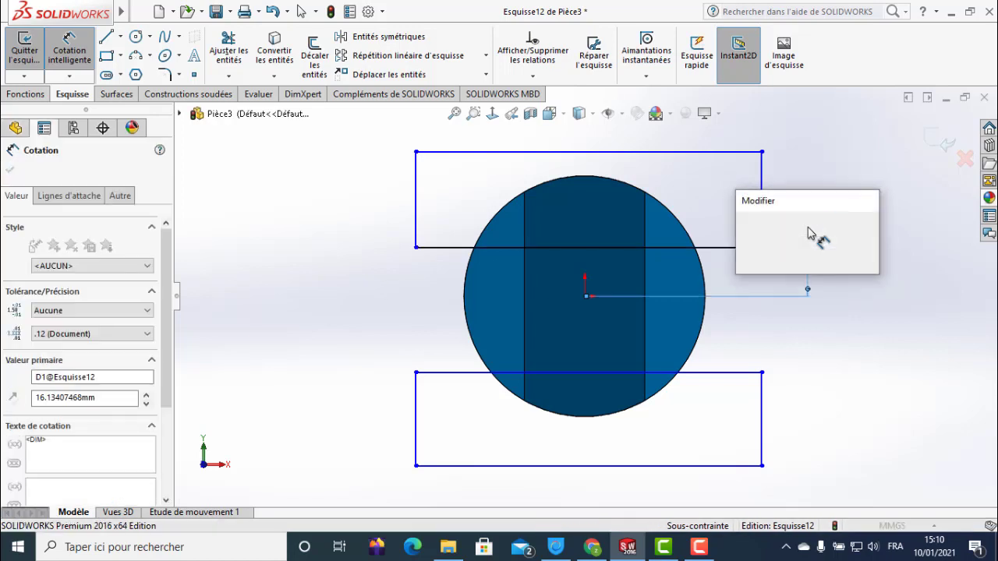
{"action": "key", "text": "Return"}
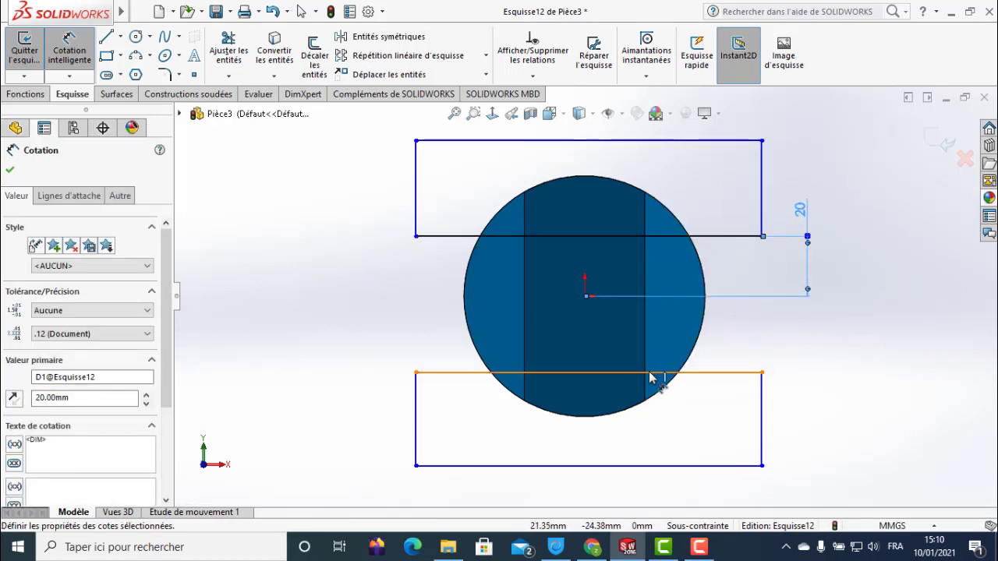
{"action": "left_click_drag", "start_coordinate": [657, 374], "coordinate": [589, 299]}
{"action": "left_click", "coordinate": [584, 296]}
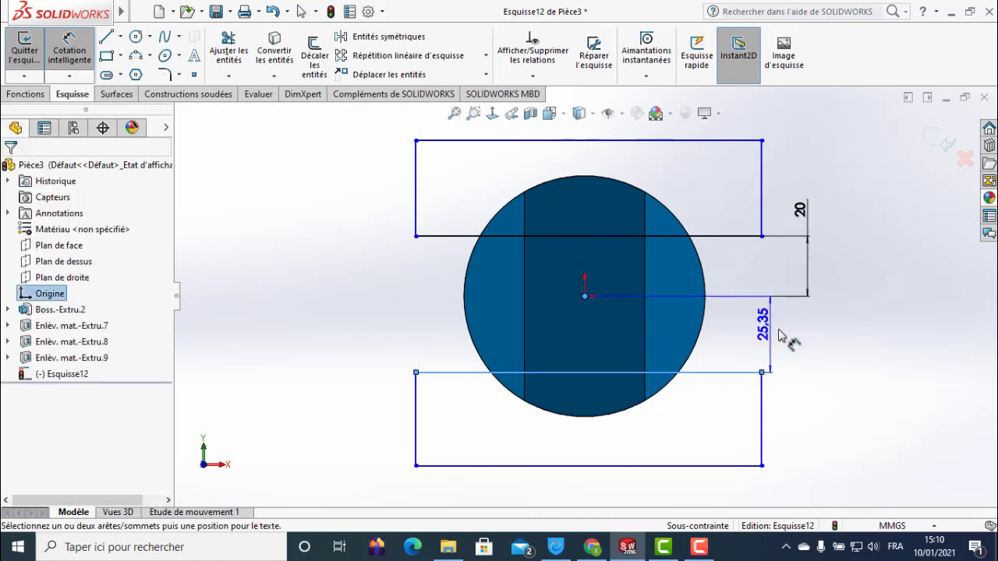
{"action": "left_click", "coordinate": [812, 415]}
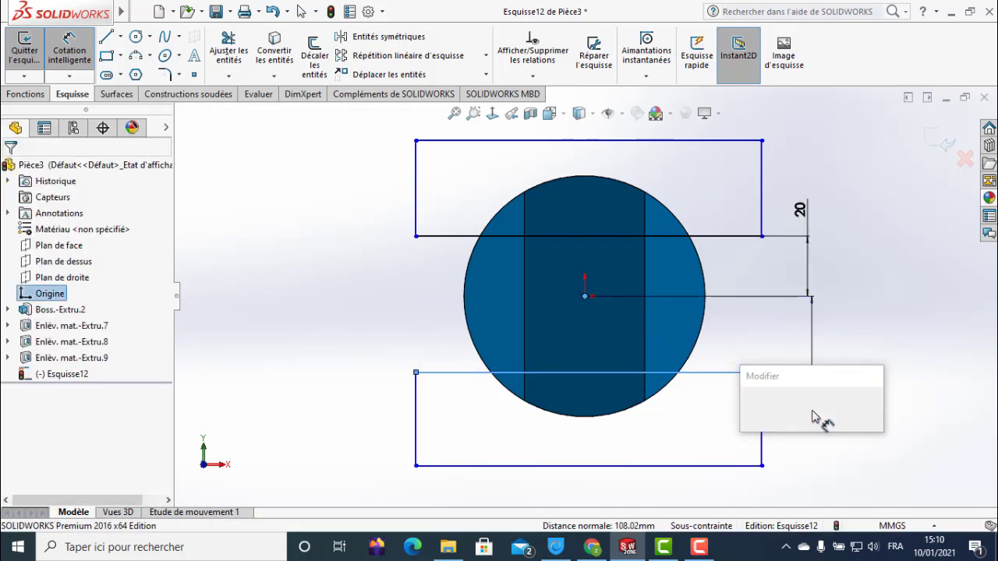
{"action": "type", "text": "20"}
{"action": "key", "text": "Return"}
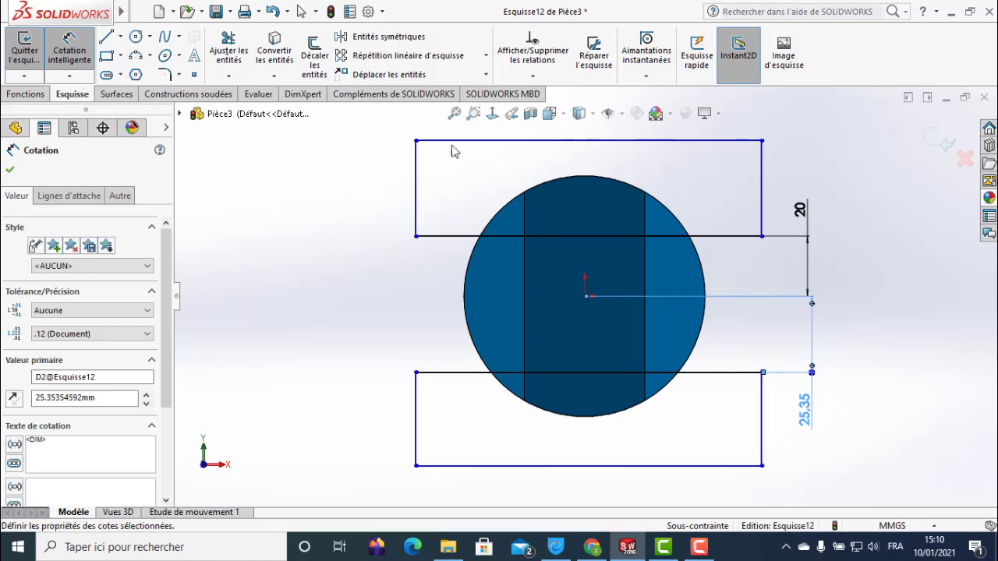
{"action": "left_click", "coordinate": [25, 50]}
Blind extrude-cut the two rectangles 50 mm deep into the top
{"action": "mouse_move", "coordinate": [531, 253]}
{"action": "middle_mouse_down"}
{"action": "mouse_move", "coordinate": [519, 261]}
{"action": "mouse_move", "coordinate": [527, 258]}
{"action": "middle_mouse_up"}
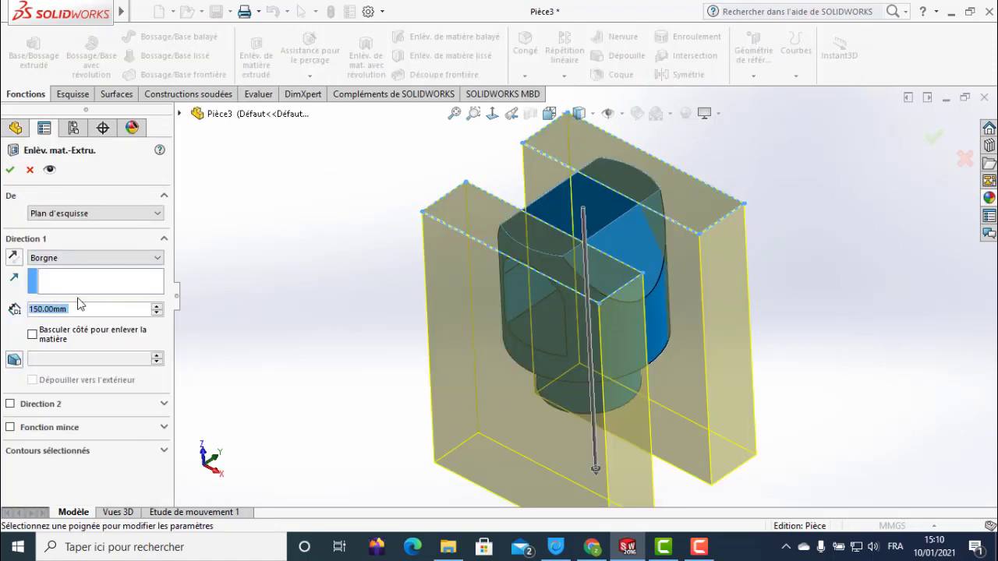
{"action": "type", "text": "50"}
{"action": "key", "text": "Return"}
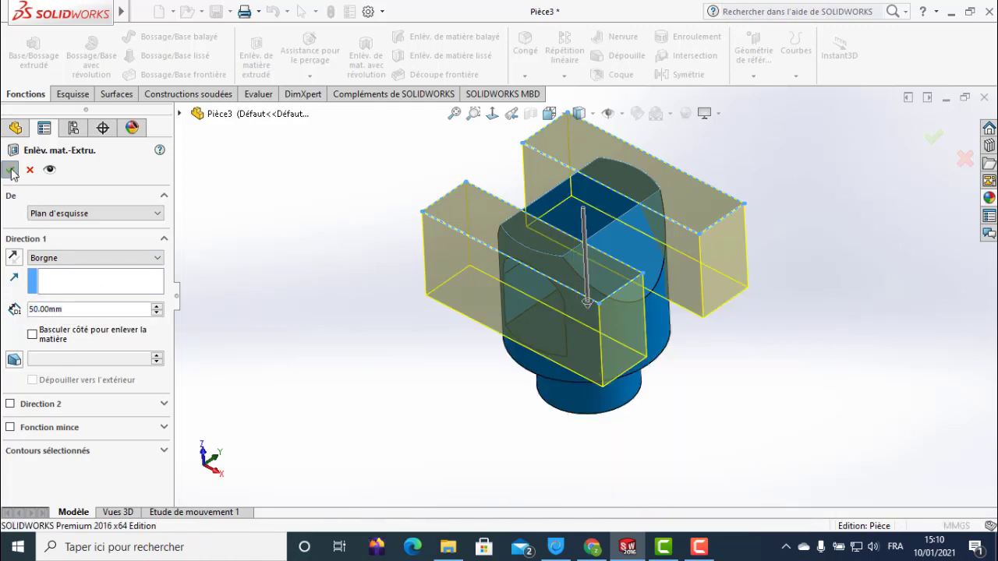
{"action": "left_click", "coordinate": [11, 171]}
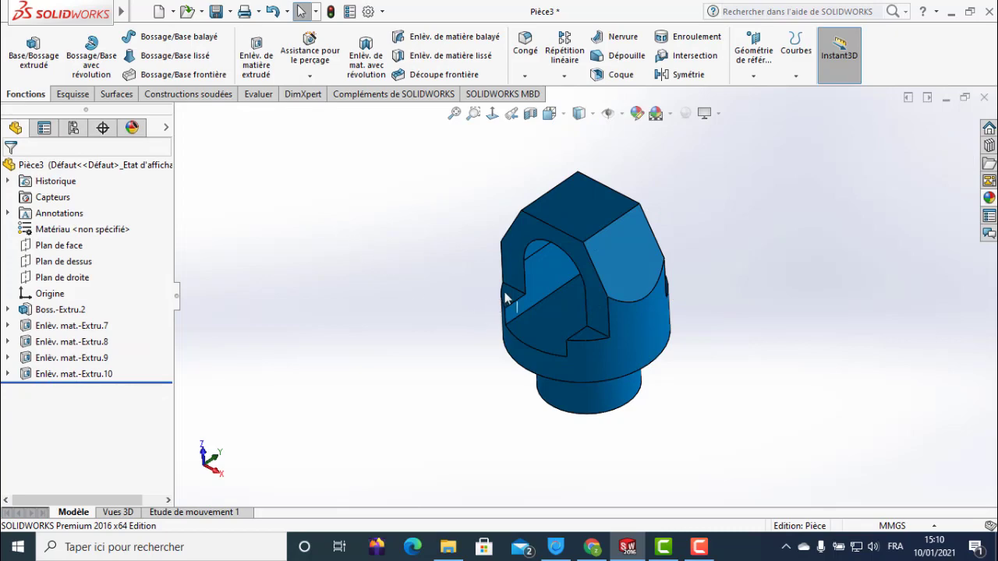
{"action": "mouse_move", "coordinate": [505, 298]}
{"action": "middle_mouse_down"}
{"action": "mouse_move", "coordinate": [423, 194]}
{"action": "mouse_move", "coordinate": [383, 327]}
{"action": "middle_mouse_up"}
Sketch on the top face and draw a center rectangle from the origin, extending past the circle
{"action": "left_click", "coordinate": [604, 230]}
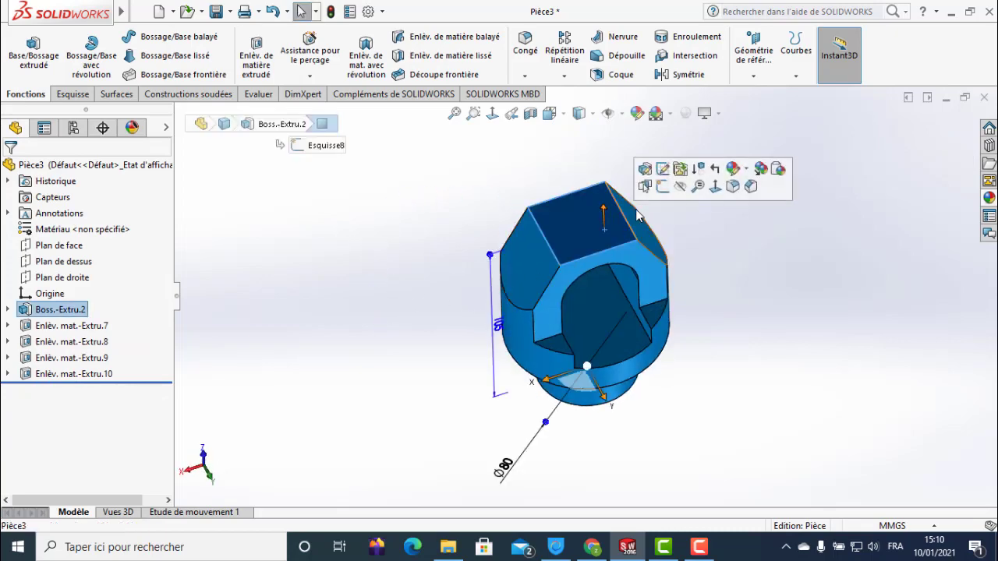
{"action": "left_click", "coordinate": [661, 186]}
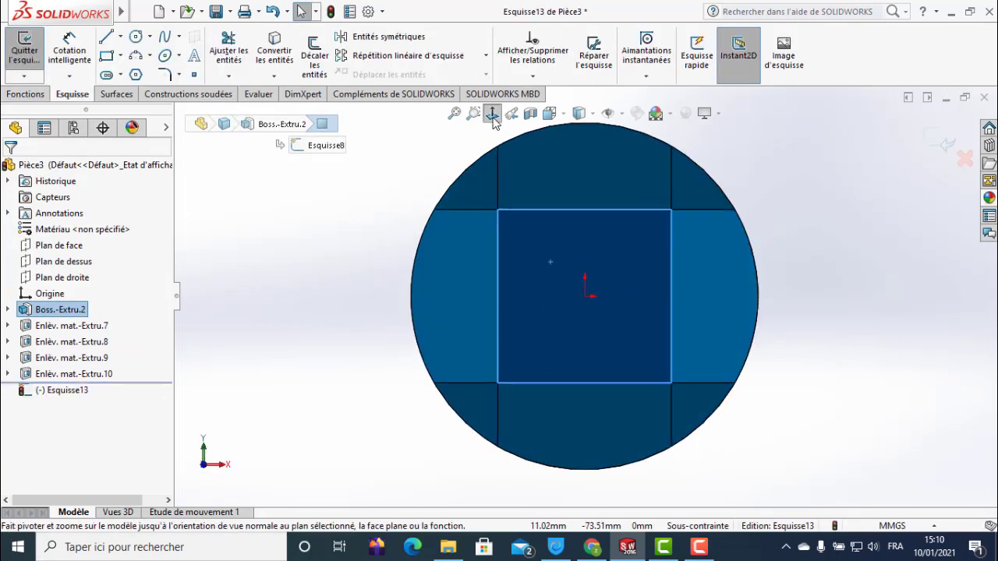
{"action": "left_click", "coordinate": [340, 237]}
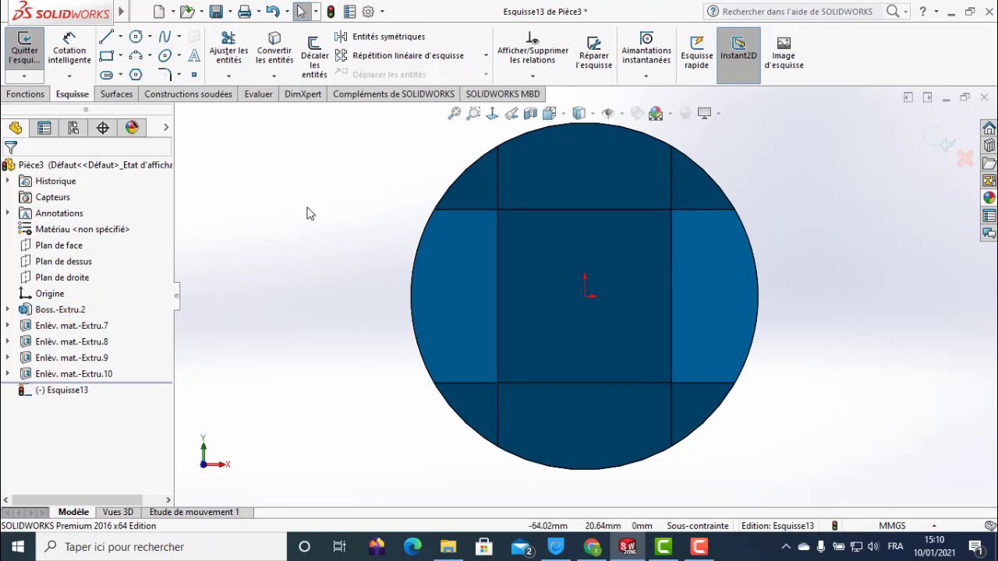
{"action": "left_click", "coordinate": [106, 56]}
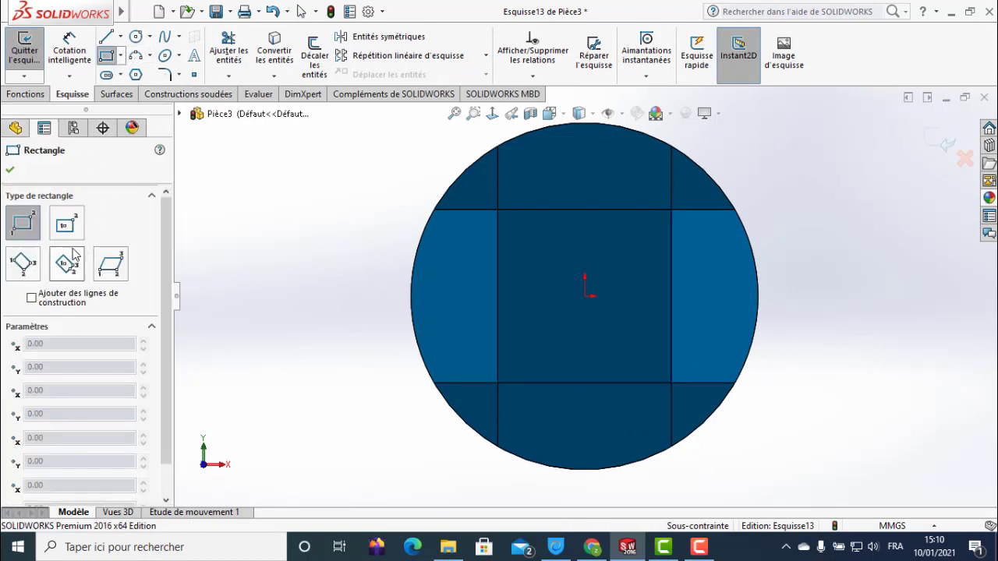
{"action": "left_click", "coordinate": [67, 224]}
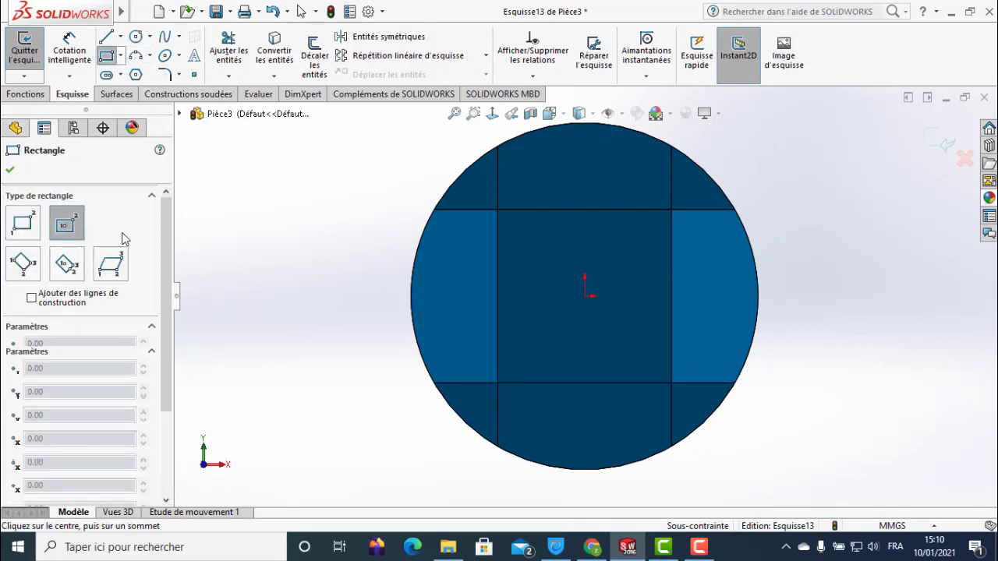
{"action": "left_click", "coordinate": [591, 287]}
{"action": "scroll", "coordinate": [627, 262], "scroll_direction": "up", "scroll_amount": 3}
{"action": "scroll", "coordinate": [628, 261], "scroll_direction": "up", "scroll_amount": 1}
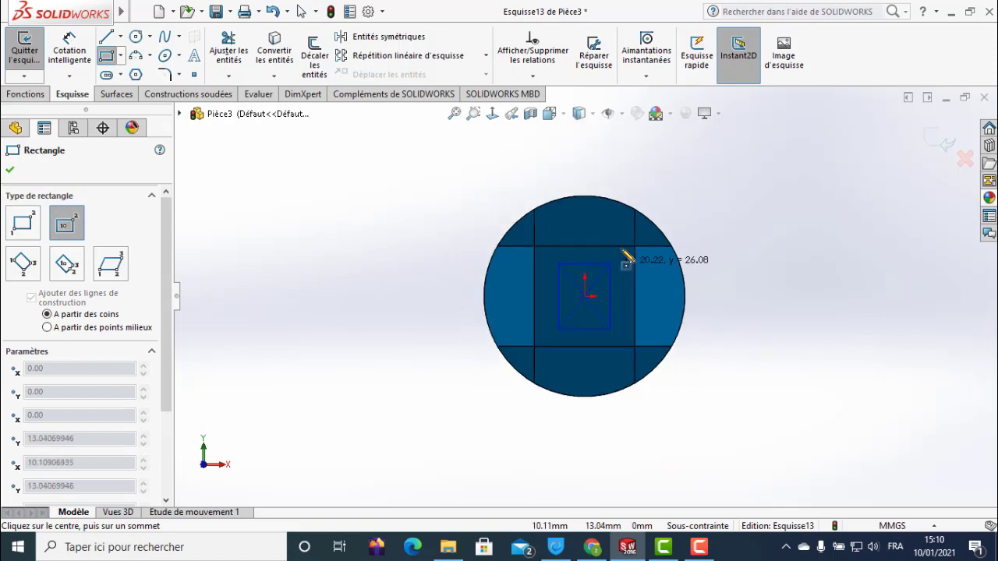
{"action": "left_click", "coordinate": [611, 154]}
{"action": "scroll", "coordinate": [590, 267], "scroll_direction": "up", "scroll_amount": 2}
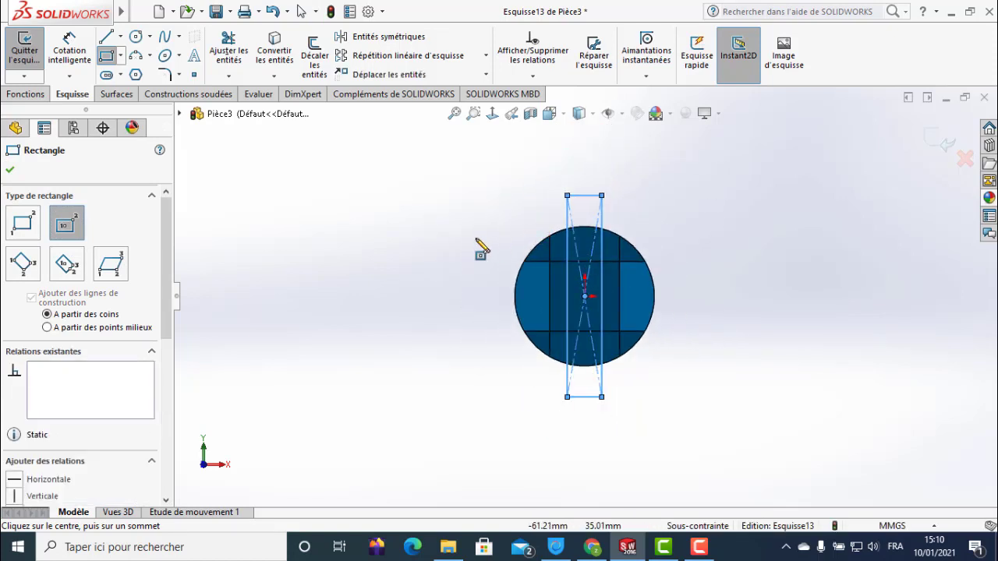
Dimension the rectangle's top edge to a 12 mm width
{"action": "right_click_drag", "start_coordinate": [494, 216], "coordinate": [512, 178]}
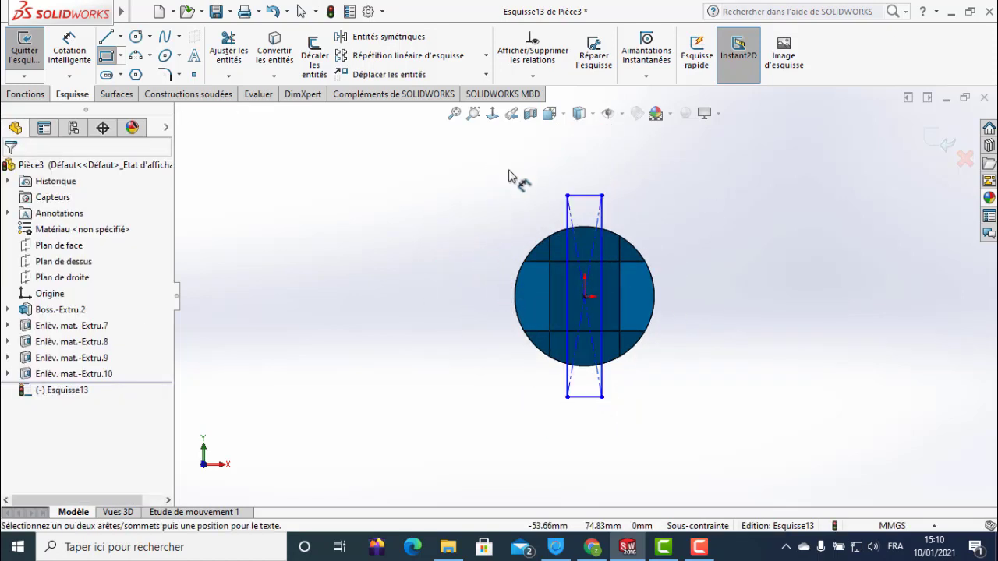
{"action": "left_click", "coordinate": [578, 201]}
{"action": "left_click", "coordinate": [577, 181]}
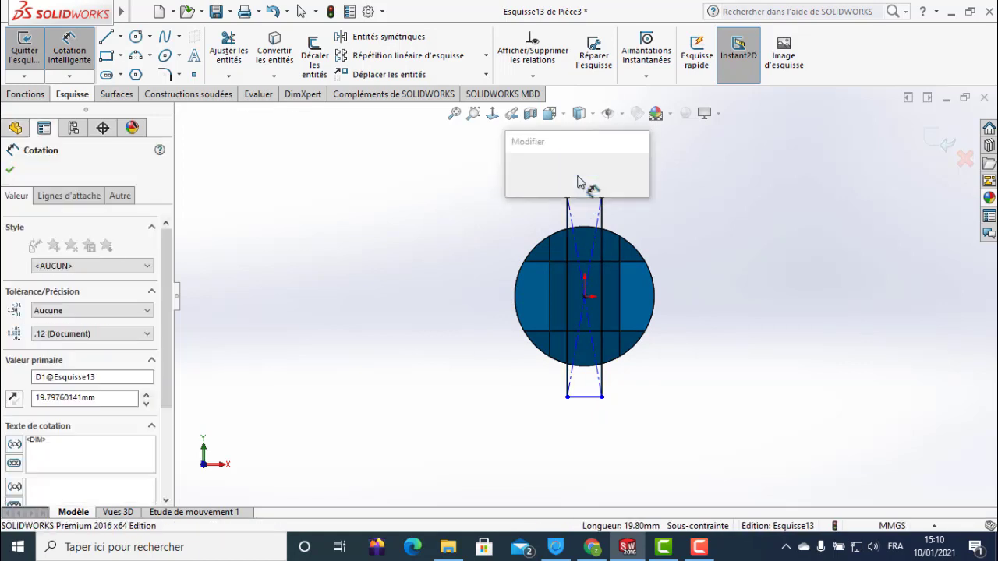
{"action": "type", "text": "12"}
{"action": "key", "text": "Return"}
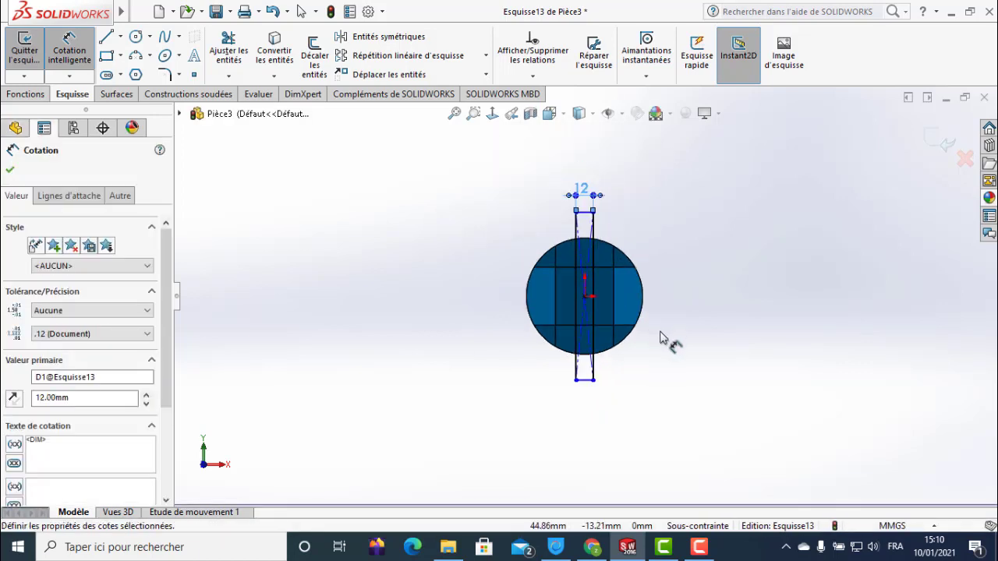
{"action": "middle_click_drag", "start_coordinate": [660, 336], "coordinate": [632, 249]}
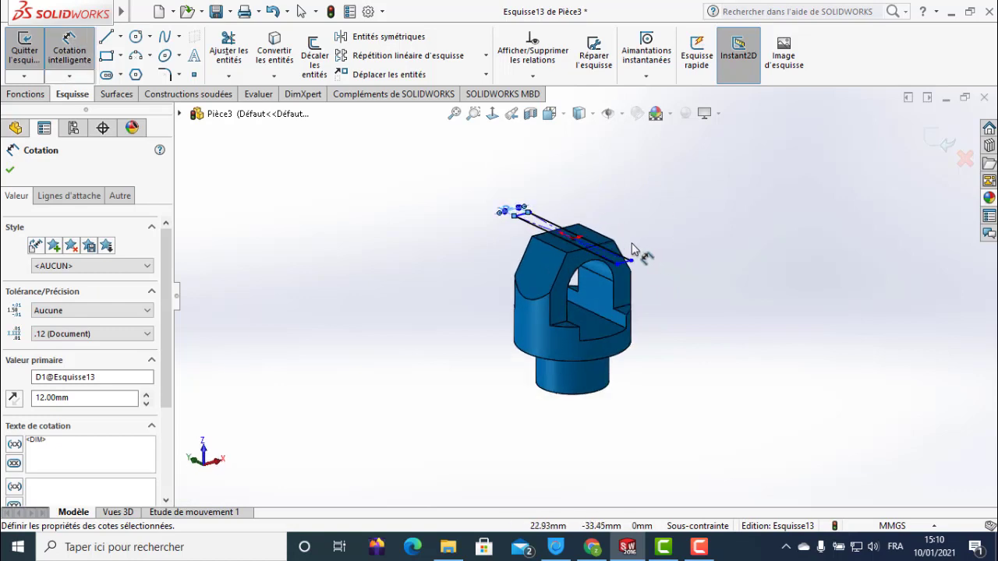
{"action": "left_click", "coordinate": [69, 49]}
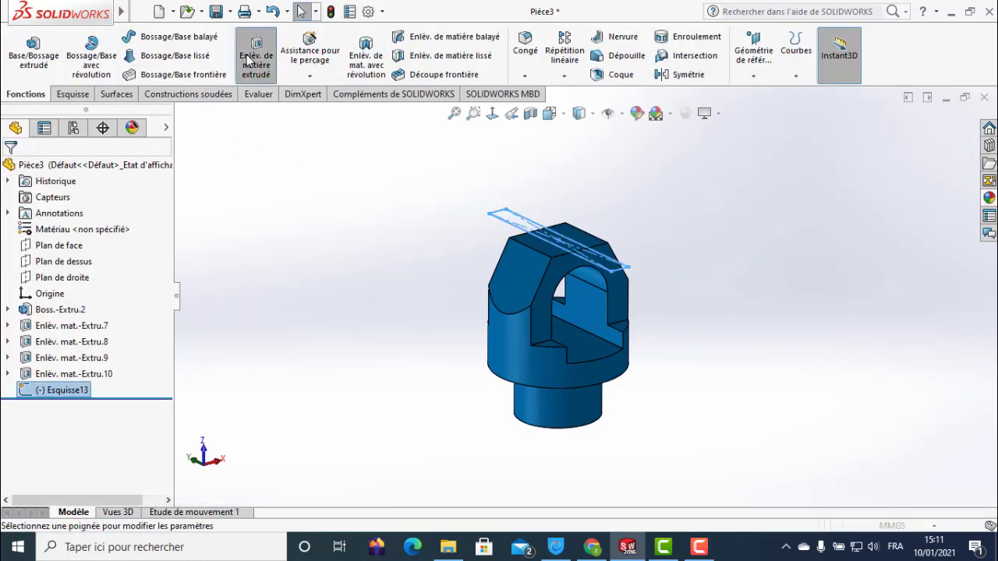
Extrude-cut the 12 mm rectangle 27 mm deep to split the top into two prongs
{"action": "left_click", "coordinate": [246, 71]}
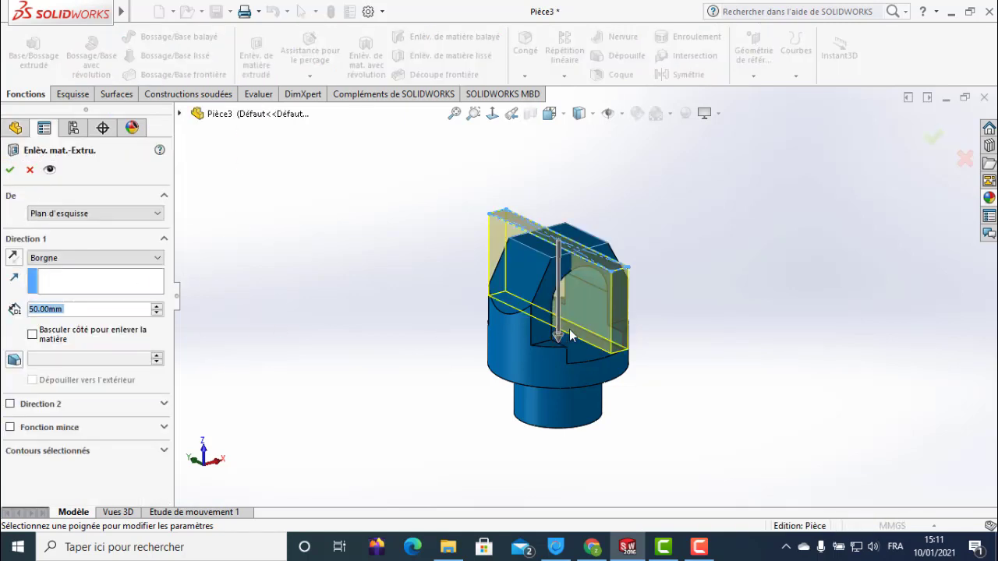
{"action": "left_click_drag", "start_coordinate": [560, 337], "coordinate": [559, 298]}
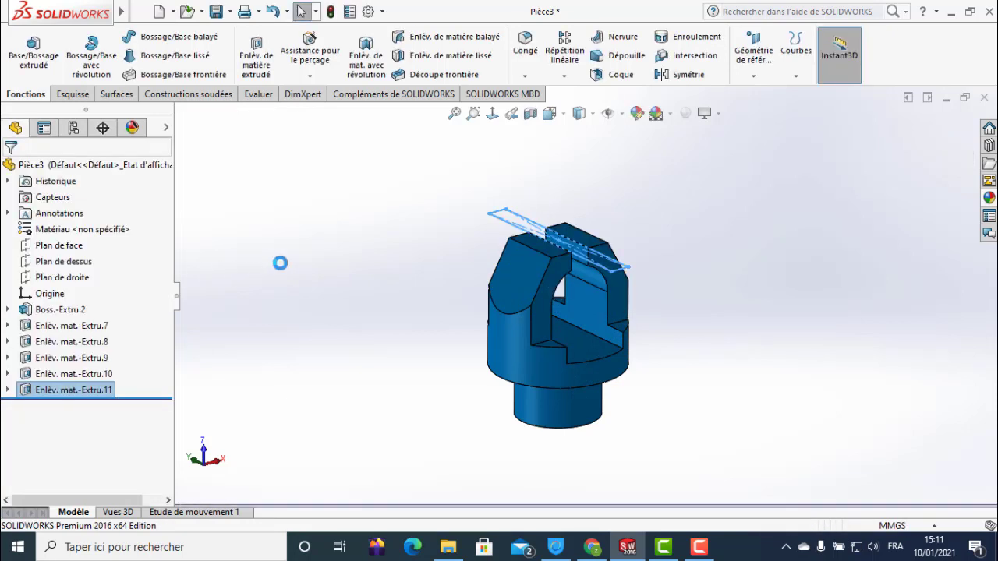
{"action": "middle_click_drag", "start_coordinate": [426, 265], "coordinate": [464, 308]}
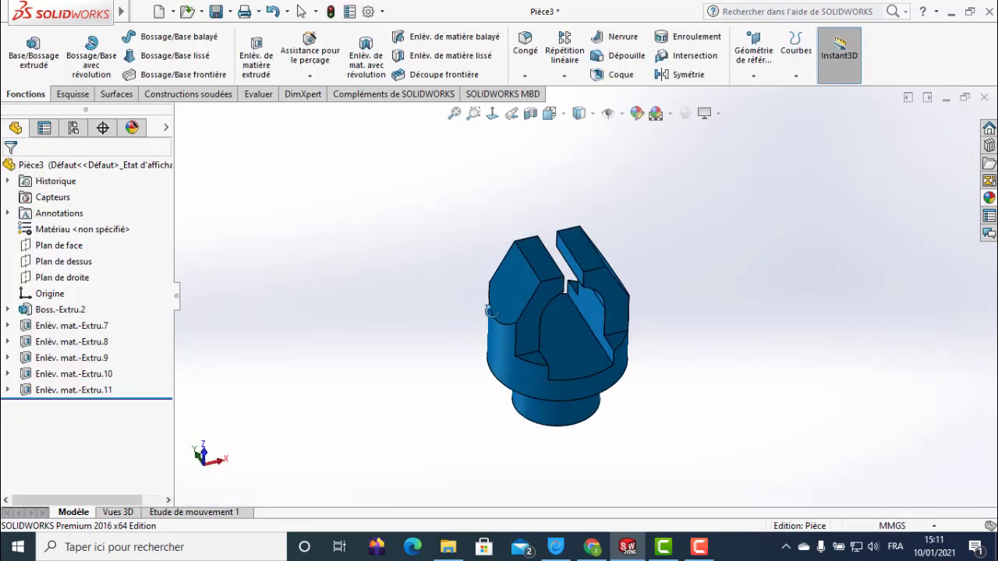
Sketch on the floor face inside the opening and draw a circle at the origin
{"action": "left_click", "coordinate": [562, 329]}
{"action": "left_click", "coordinate": [612, 277]}
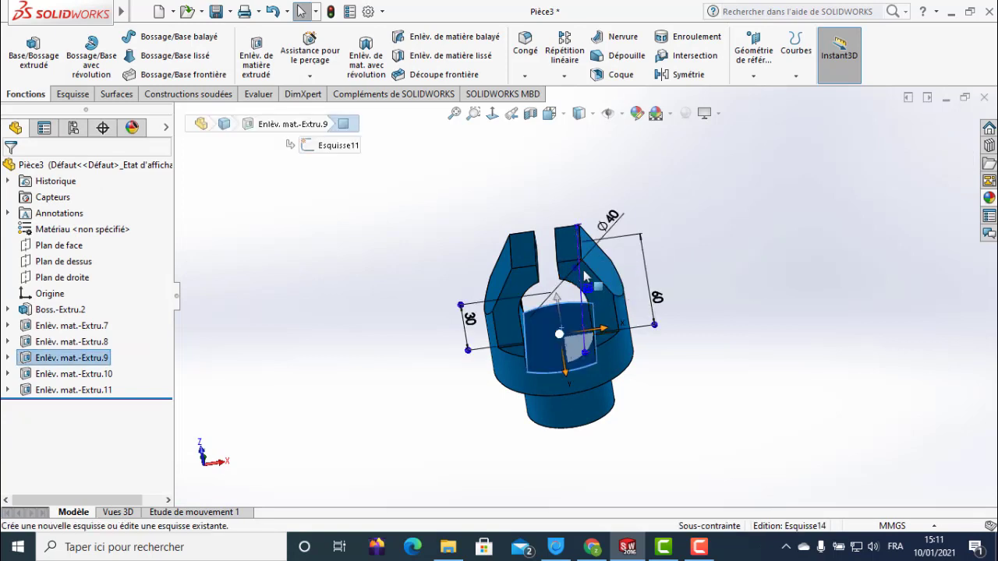
{"action": "left_click", "coordinate": [136, 37]}
{"action": "mouse_move", "coordinate": [526, 252]}
{"action": "middle_mouse_down"}
{"action": "mouse_move", "coordinate": [595, 351]}
{"action": "mouse_move", "coordinate": [561, 349]}
{"action": "middle_mouse_up"}
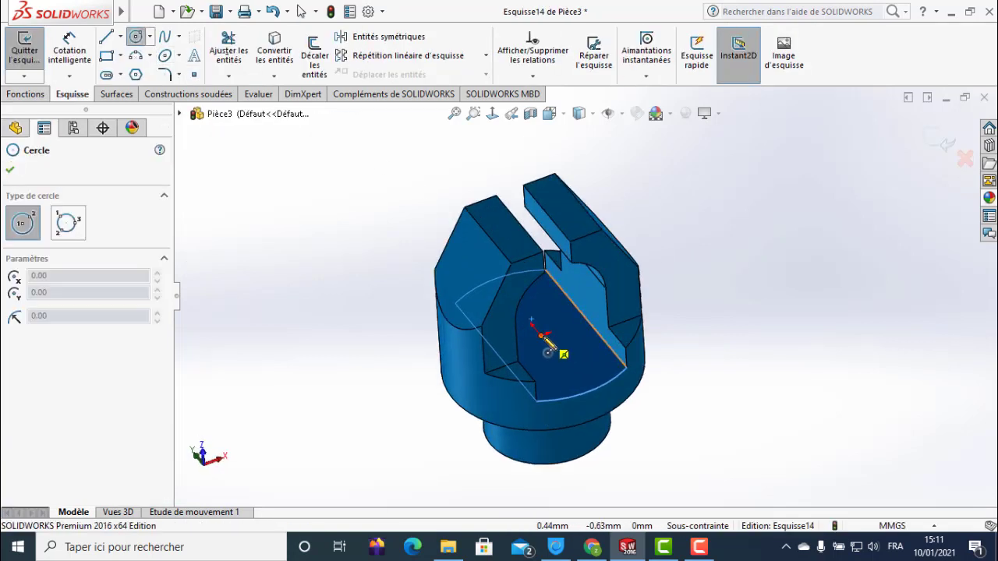
{"action": "left_click", "coordinate": [541, 336]}
{"action": "left_click", "coordinate": [561, 328]}
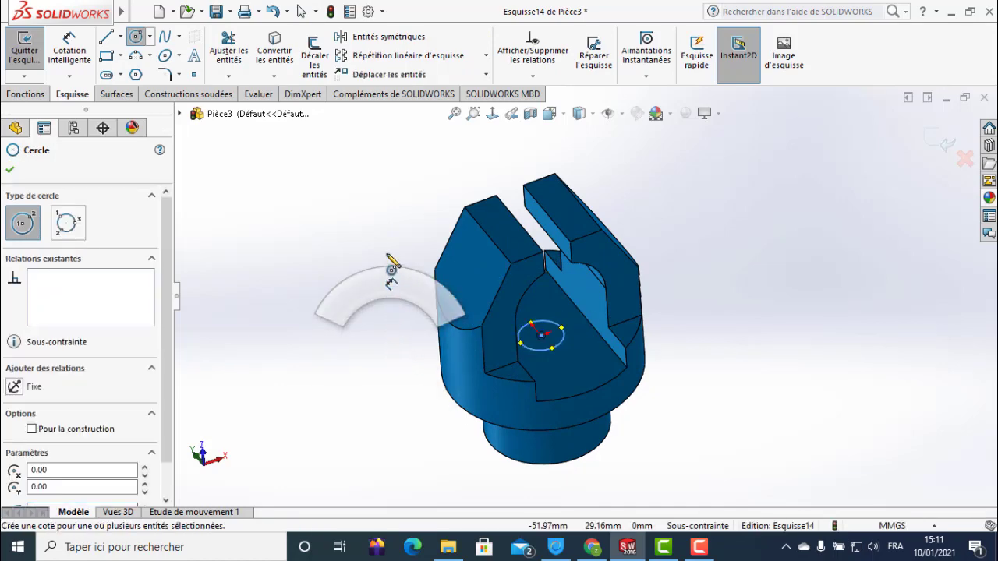
Dimension the circle to Ø30 mm and exit the sketch
{"action": "key", "text": "d"}
{"action": "left_click", "coordinate": [563, 337]}
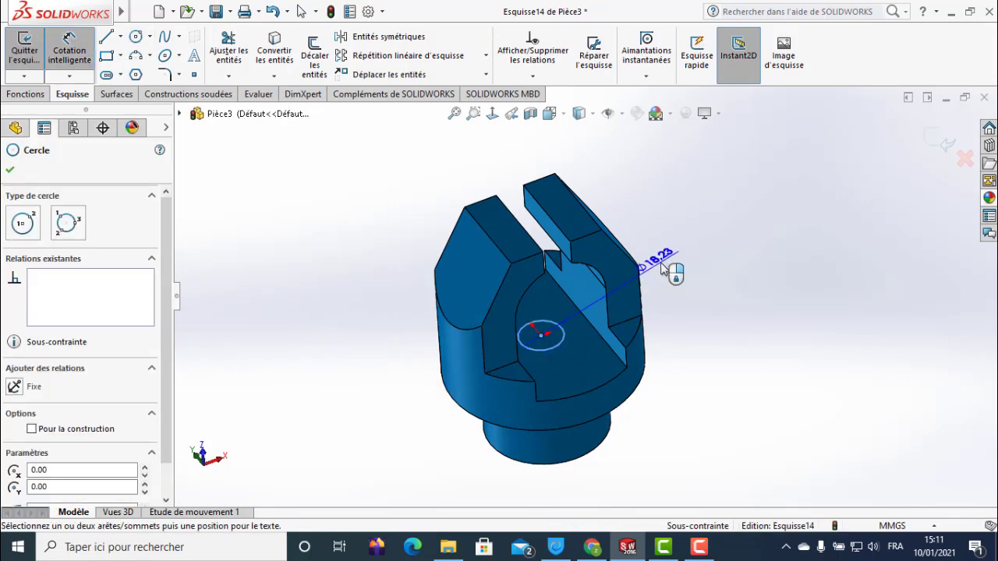
{"action": "left_click", "coordinate": [661, 267]}
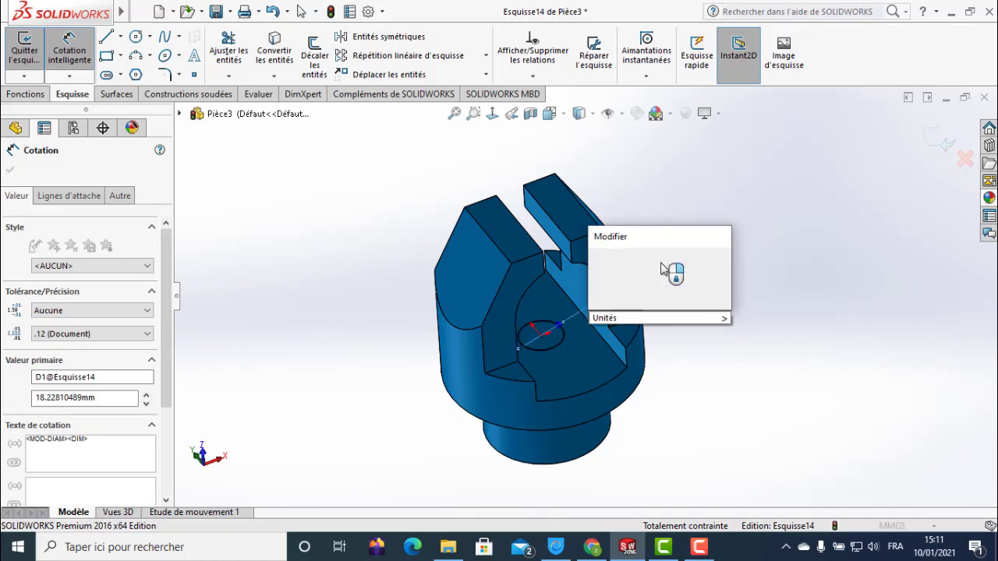
{"action": "type", "text": "30"}
{"action": "key", "text": "Return"}
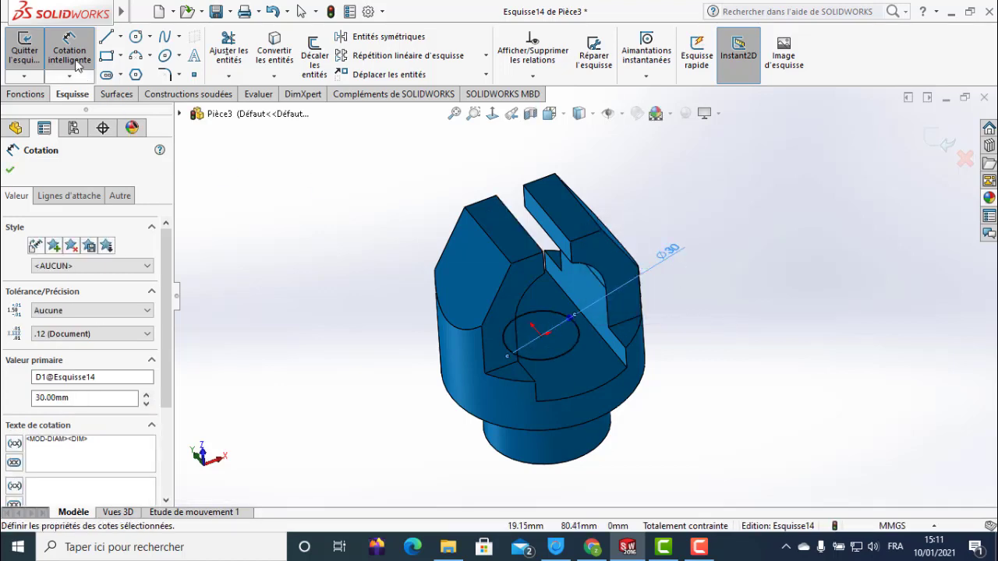
{"action": "left_click", "coordinate": [78, 60]}
{"action": "key", "text": "ctrl+b"}
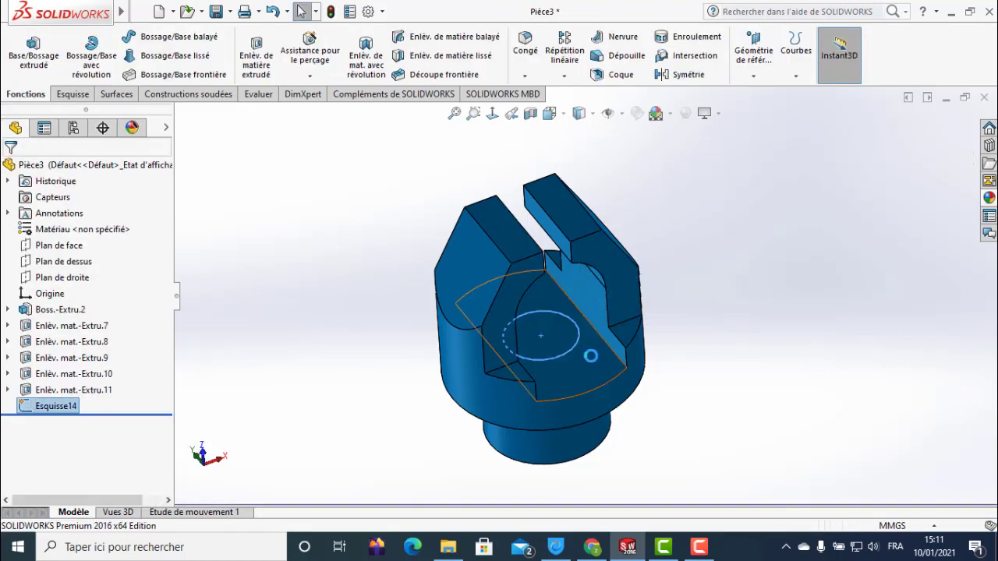
{"action": "scroll", "coordinate": [596, 378], "scroll_direction": "up", "scroll_amount": 3}
Extrude-cut the Ø30 mm circle 72 mm deep through the base
{"action": "middle_click_drag", "start_coordinate": [596, 378], "coordinate": [545, 328]}
{"action": "left_click", "coordinate": [261, 61]}
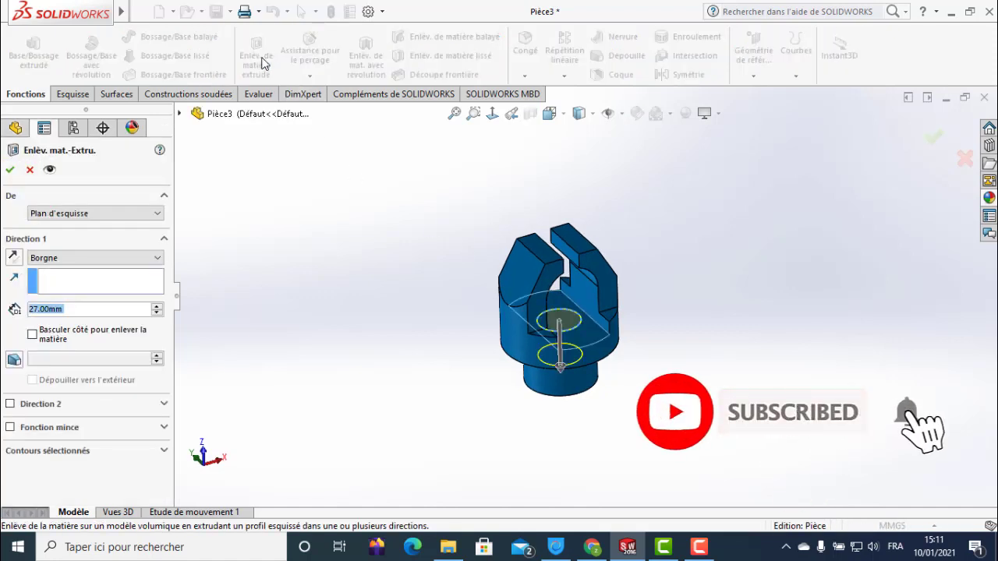
{"action": "left_click_drag", "start_coordinate": [558, 372], "coordinate": [561, 425]}
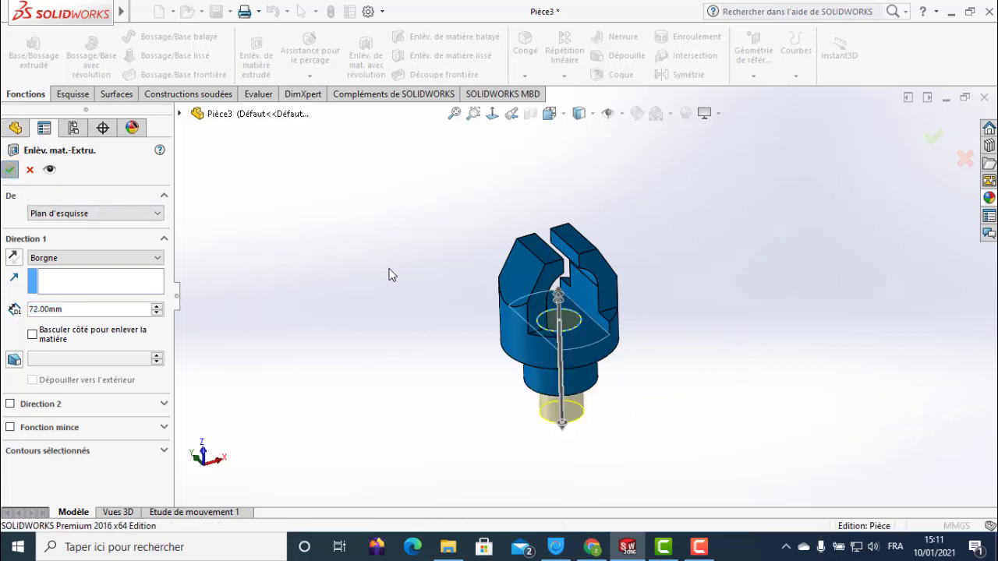
{"action": "key", "text": "Return"}
{"action": "mouse_move", "coordinate": [441, 284]}
{"action": "middle_mouse_down"}
{"action": "mouse_move", "coordinate": [433, 220]}
{"action": "mouse_move", "coordinate": [332, 257]}
{"action": "mouse_move", "coordinate": [410, 221]}
{"action": "mouse_move", "coordinate": [477, 260]}
{"action": "mouse_move", "coordinate": [479, 294]}
{"action": "middle_mouse_up"}
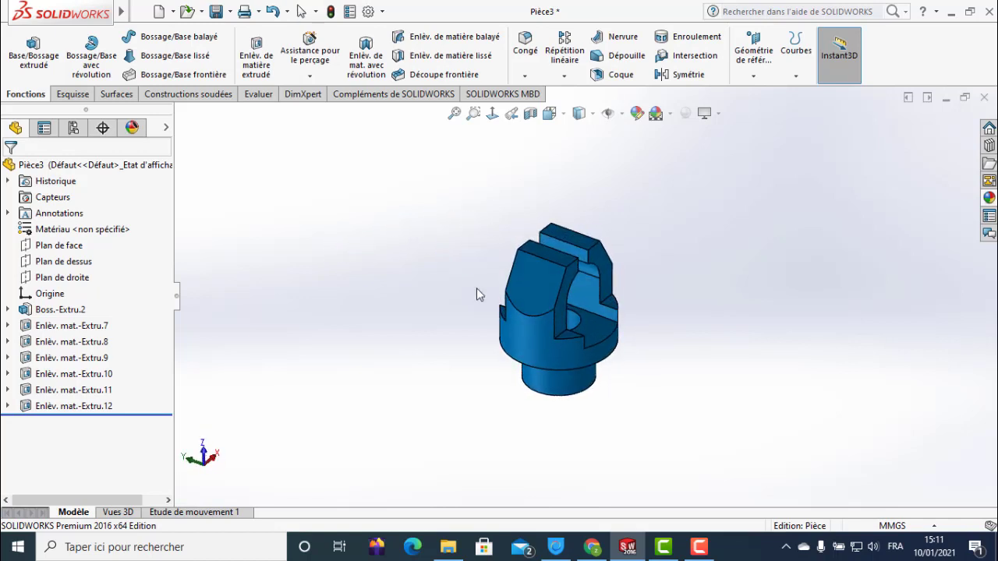
{"action": "left_click", "coordinate": [454, 114]}
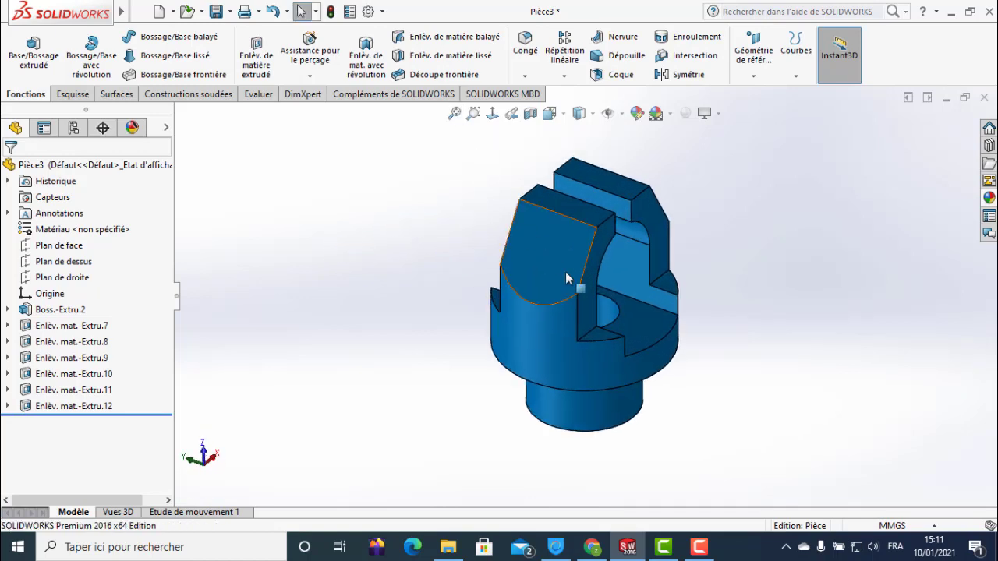